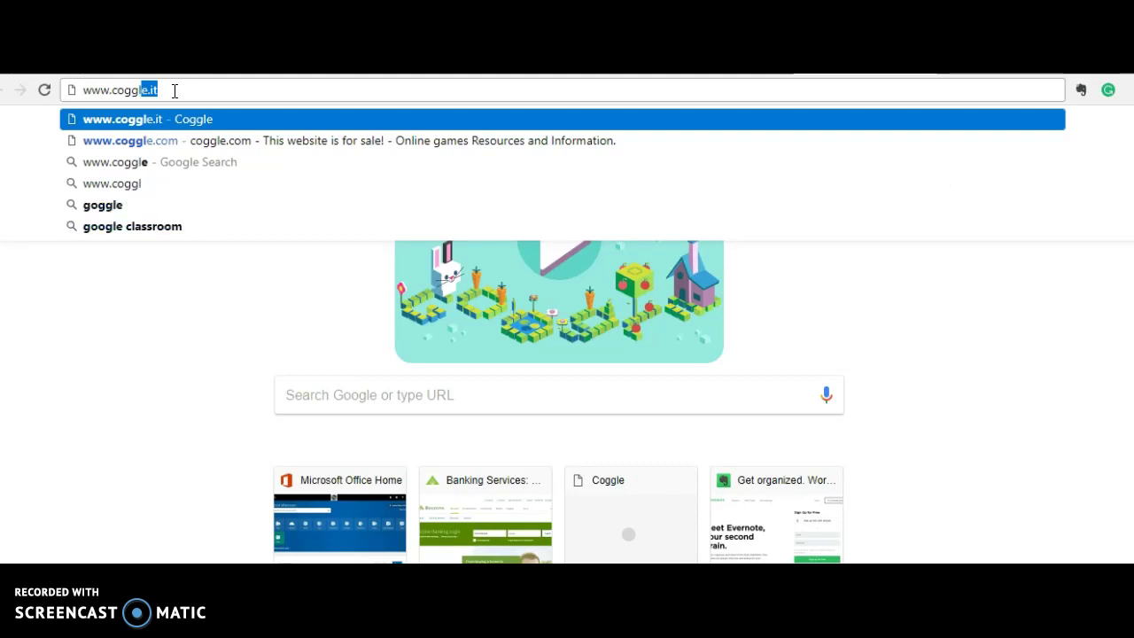
pyautogui.write('it')
pyautogui.press('Return')
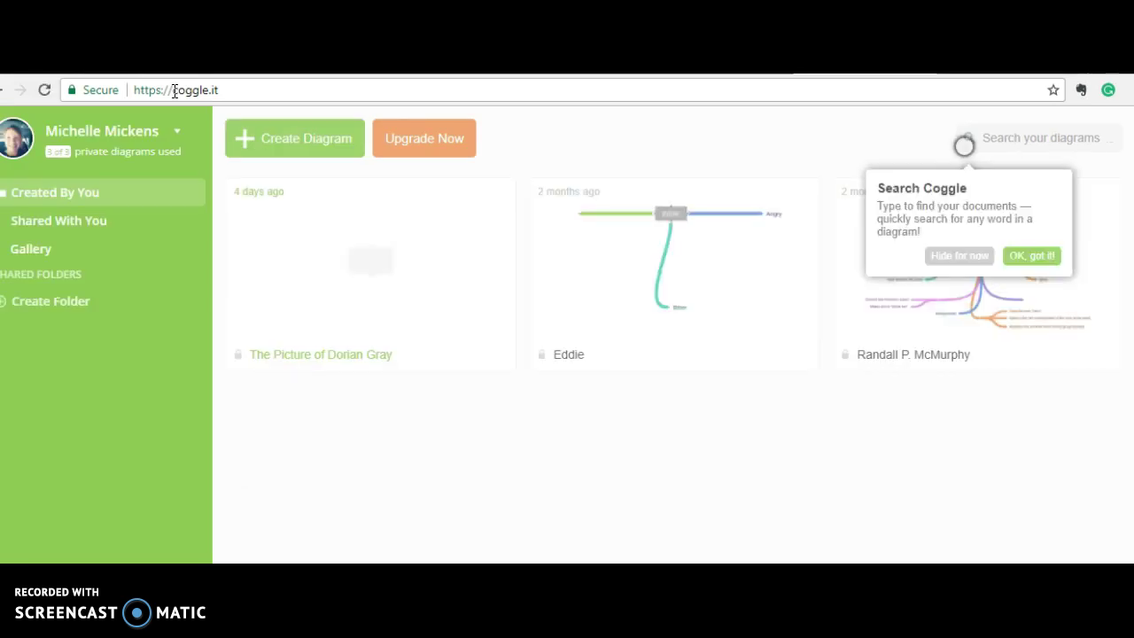
pyautogui.click(189, 139)
pyautogui.click(98, 366)
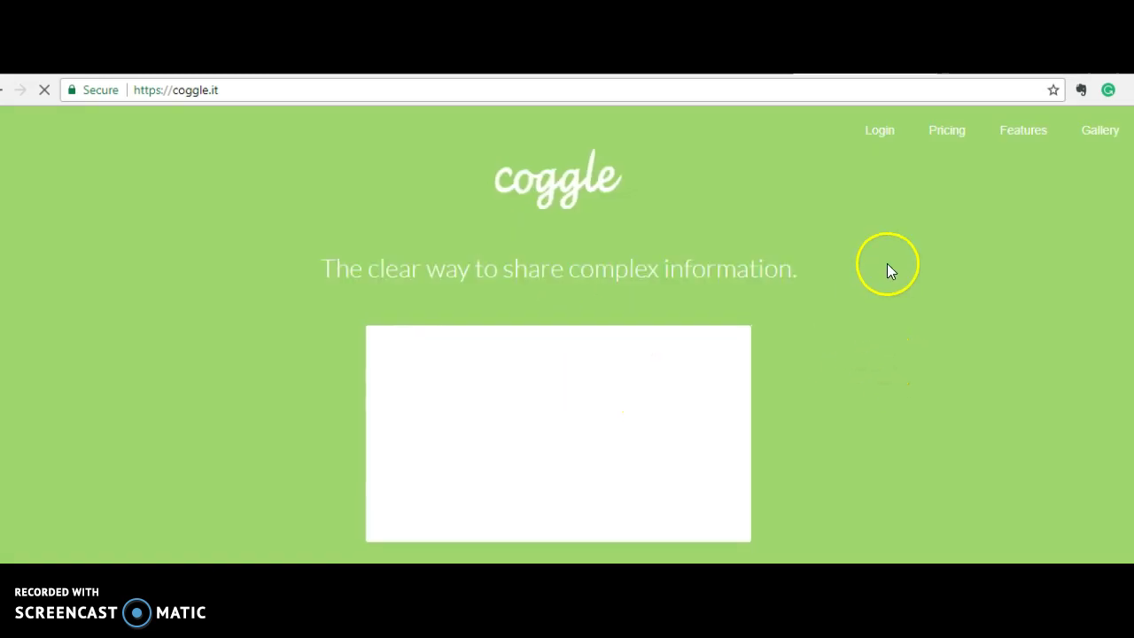
# Look over the home page's introductory video and its sign-up and log-in options.
pyautogui.scroll(-3, 985, 383)
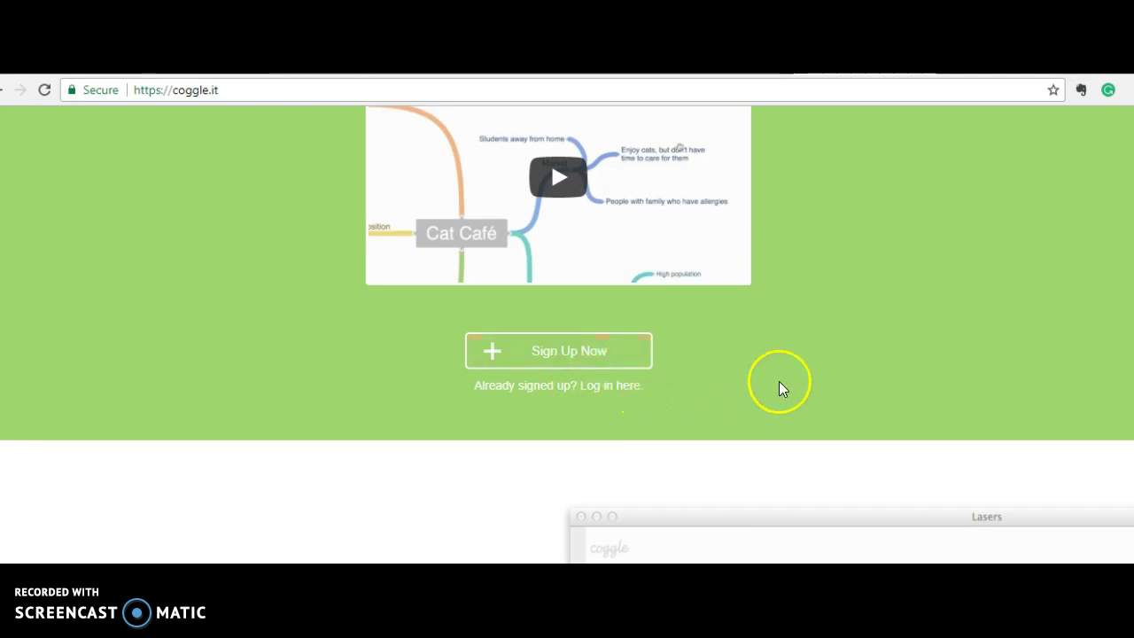
pyautogui.scroll(2, 779, 381)
pyautogui.scroll(-1, 780, 382)
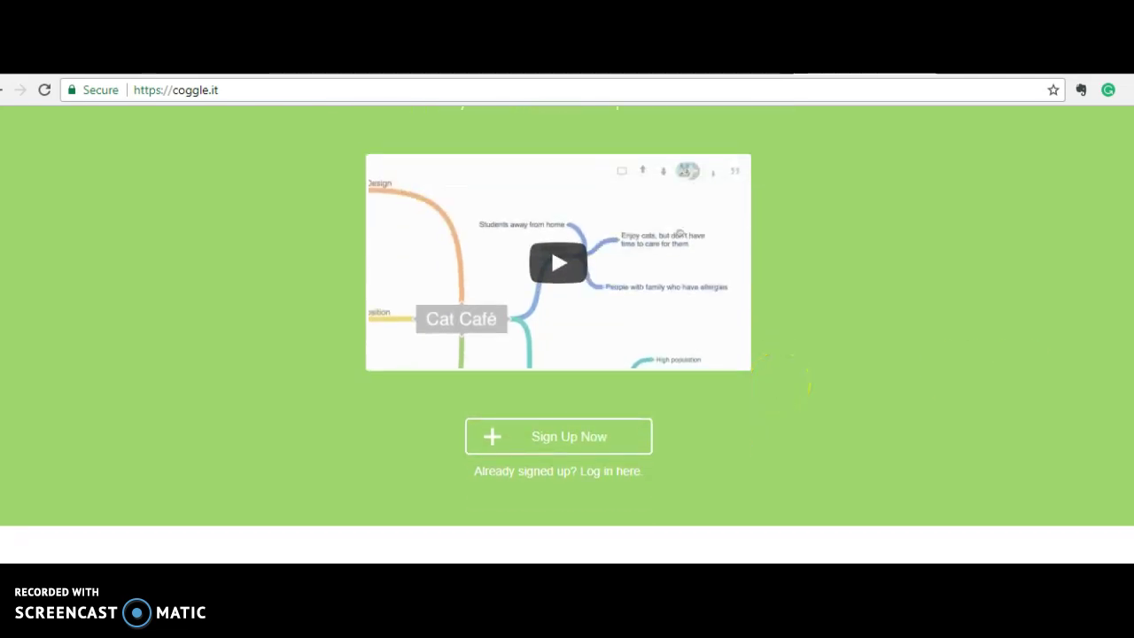
pyautogui.scroll(1, 932, 410)
pyautogui.scroll(-1, 937, 417)
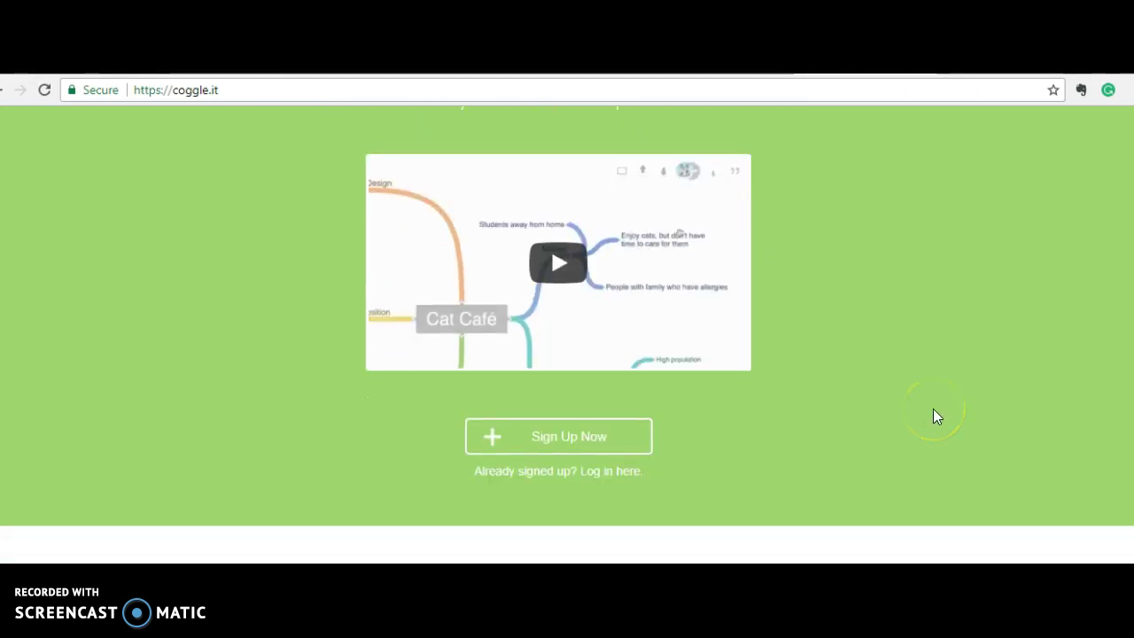
pyautogui.scroll(1, 937, 416)
pyautogui.scroll(-1, 937, 417)
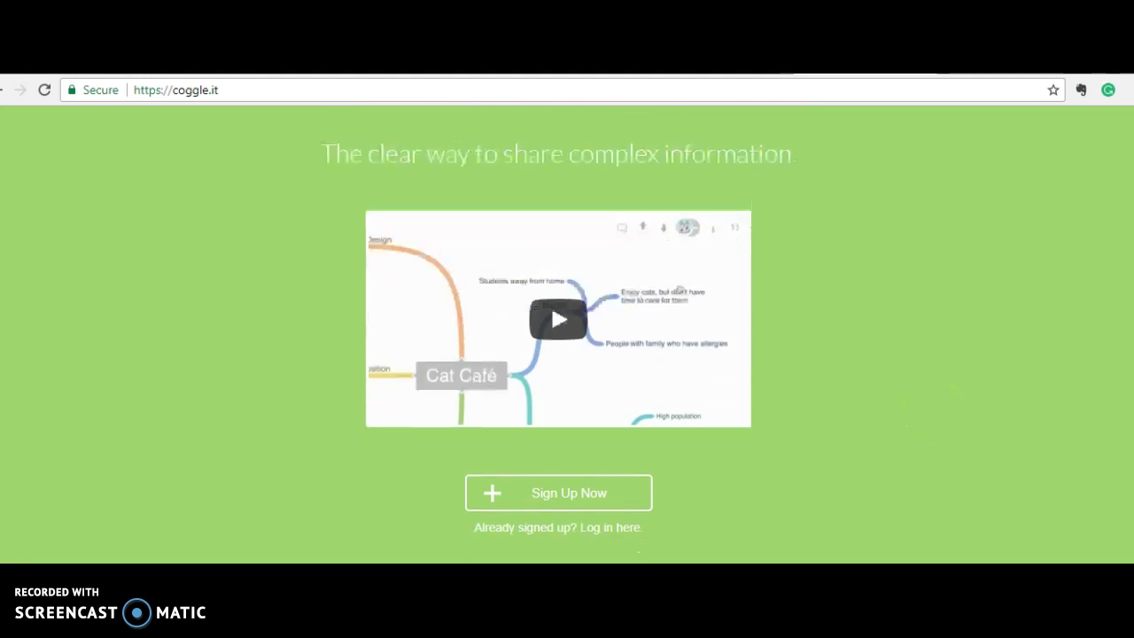
pyautogui.scroll(-1, 936, 416)
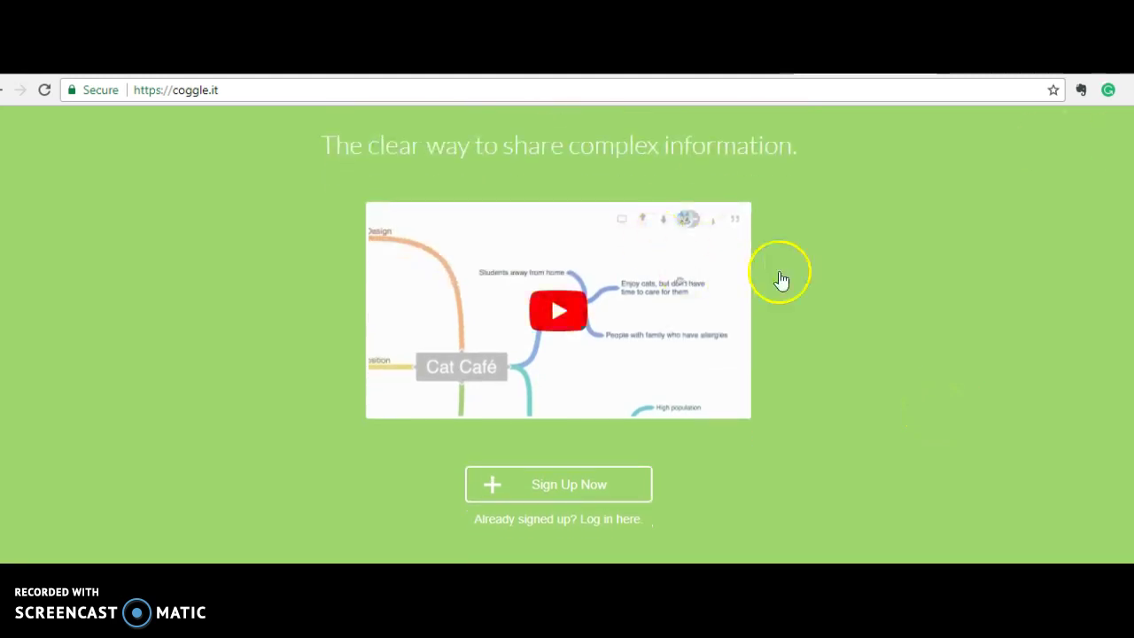
# Sign up with the existing Google account and hide the Search Coggle tip for now.
pyautogui.click(599, 484)
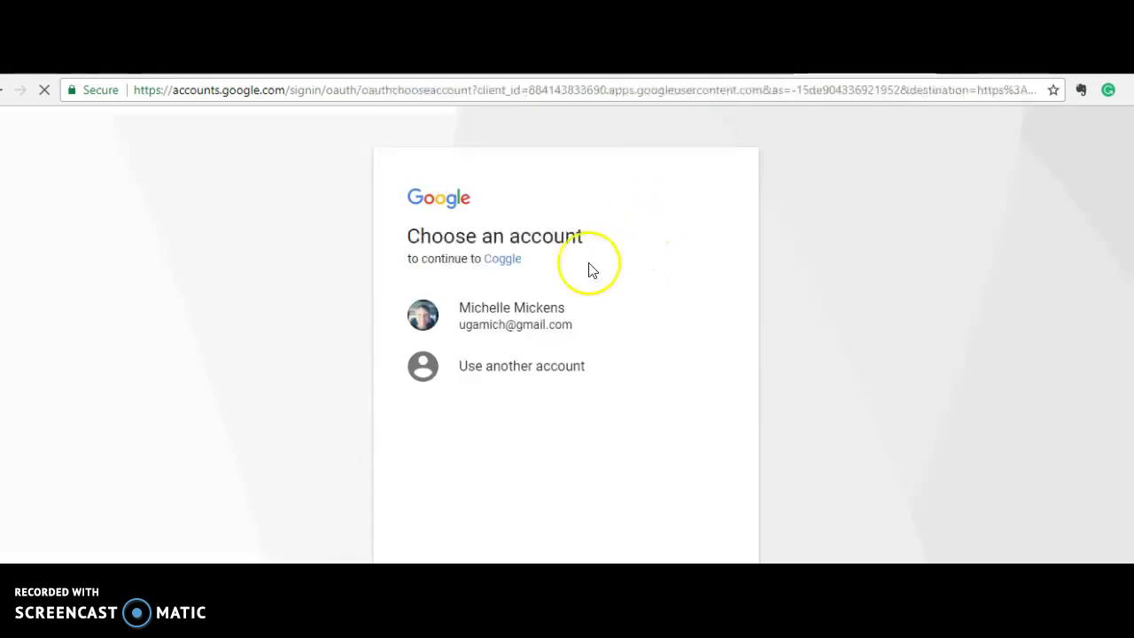
pyautogui.click(537, 328)
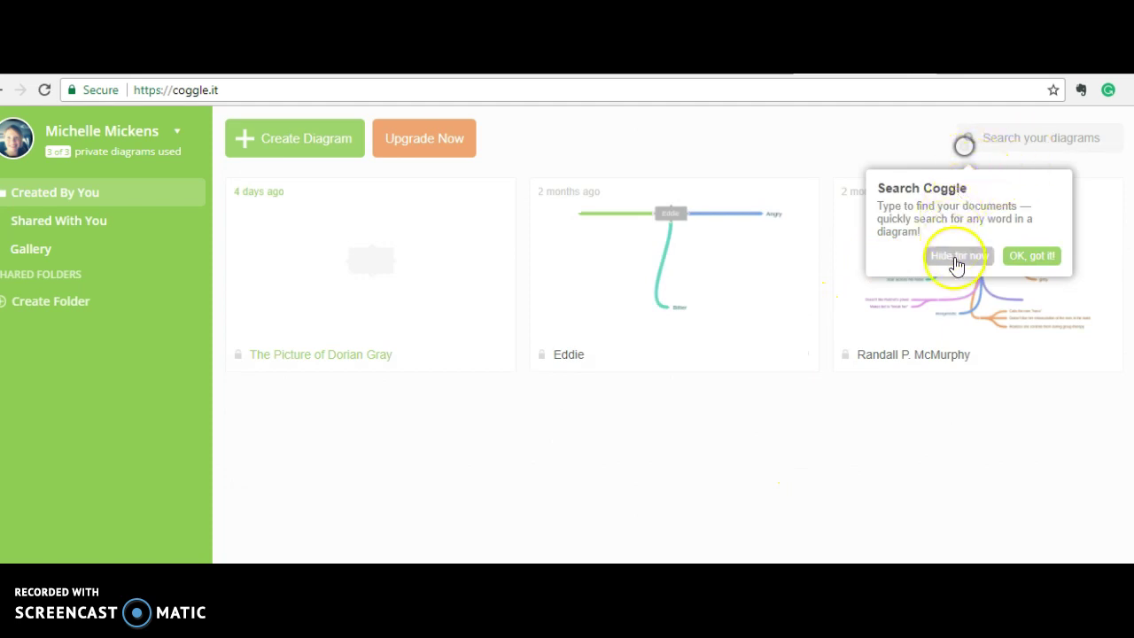
pyautogui.click(956, 258)
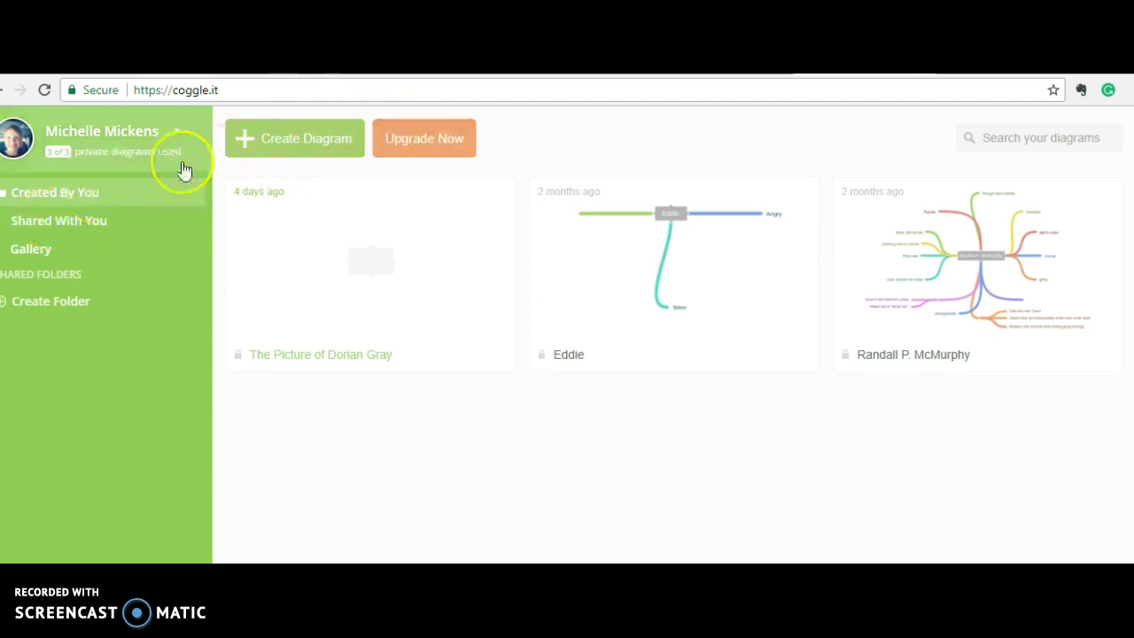
# Create a new diagram and add a blank branch above its central title.
pyautogui.click(309, 146)
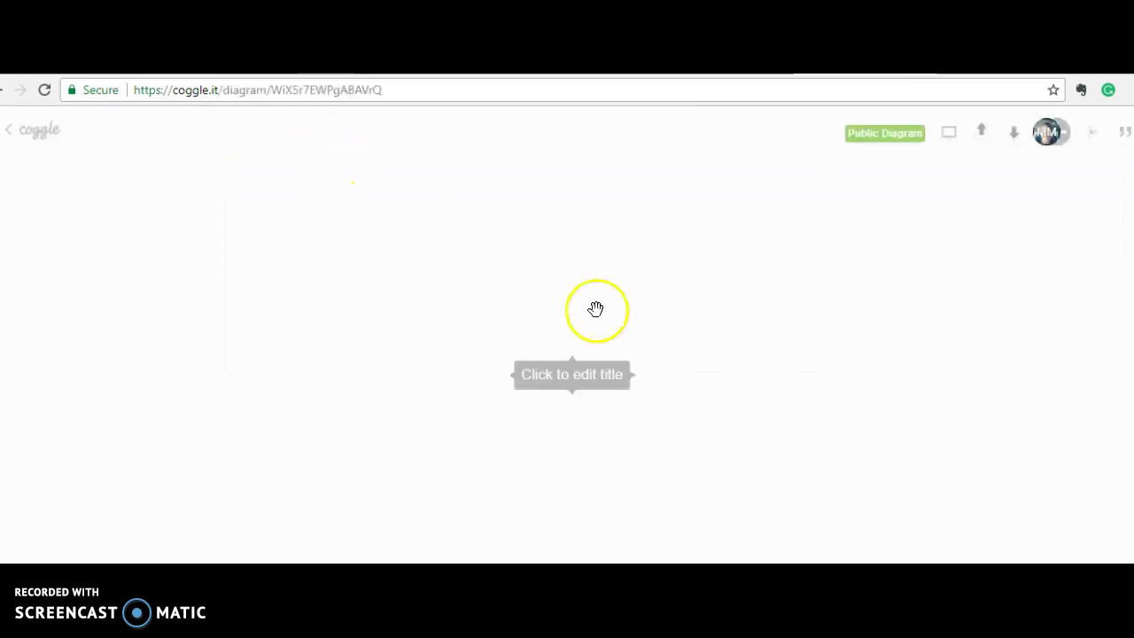
pyautogui.moveTo(574, 382)
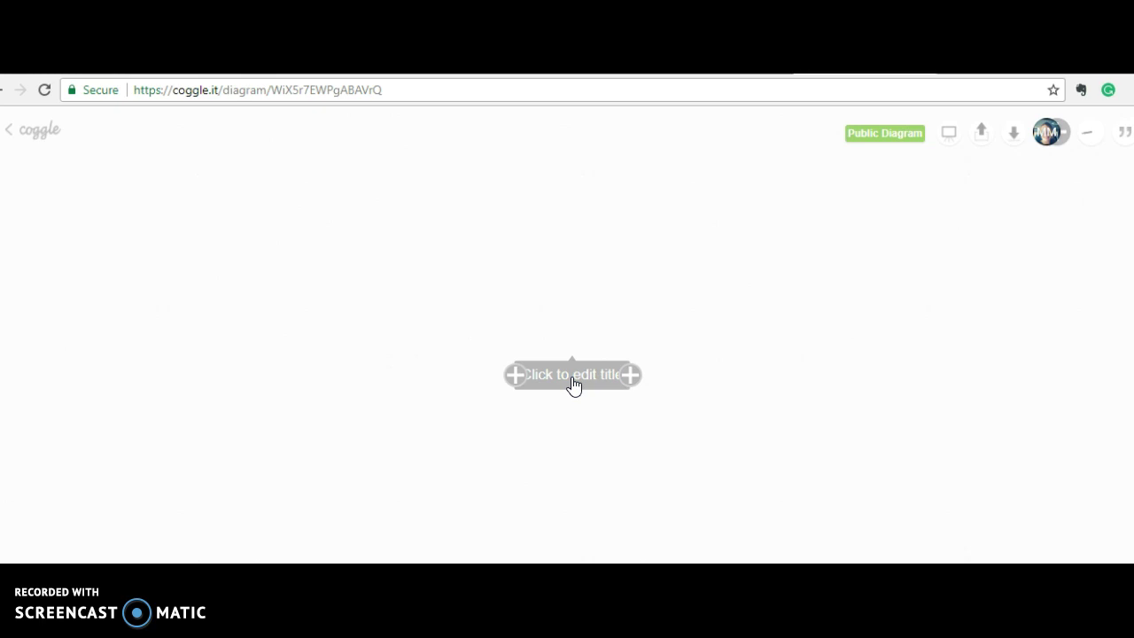
pyautogui.click(577, 376)
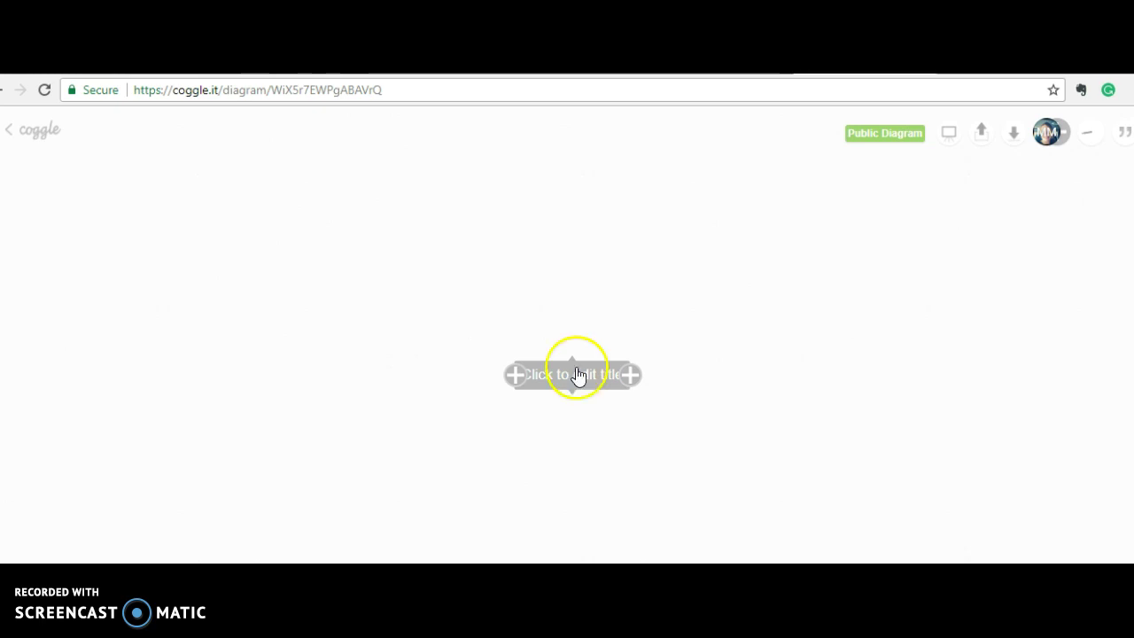
pyautogui.click(580, 384)
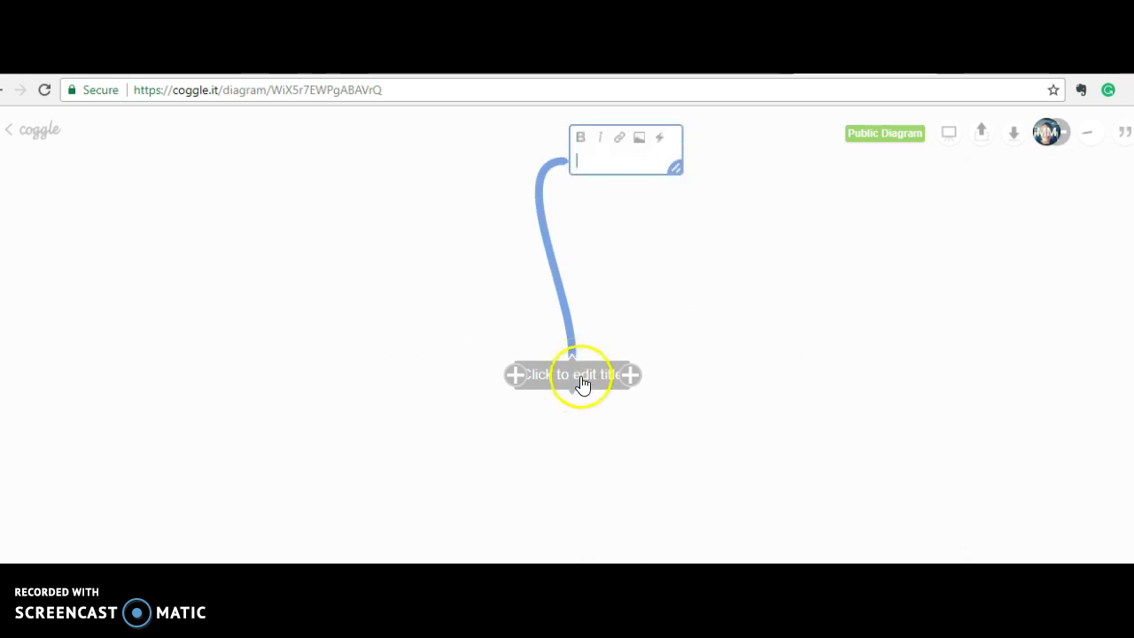
# Title the diagram "Themes in Their Eyes Were Watching God" and hide the tip about moving text.
pyautogui.click(582, 384)
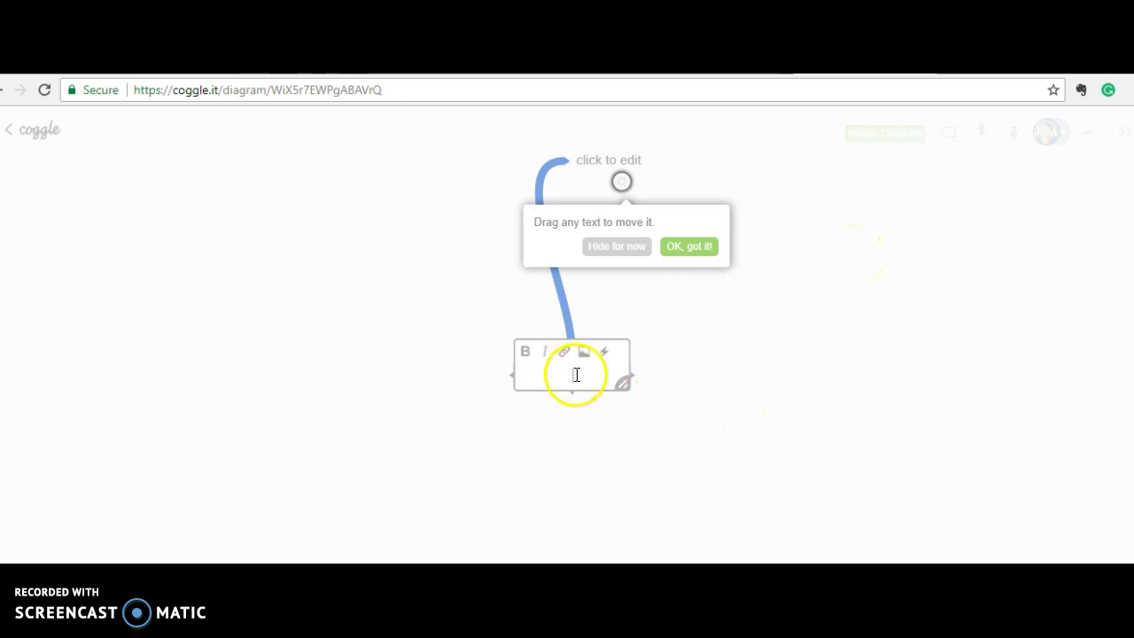
pyautogui.write('Themes in Teirheir')
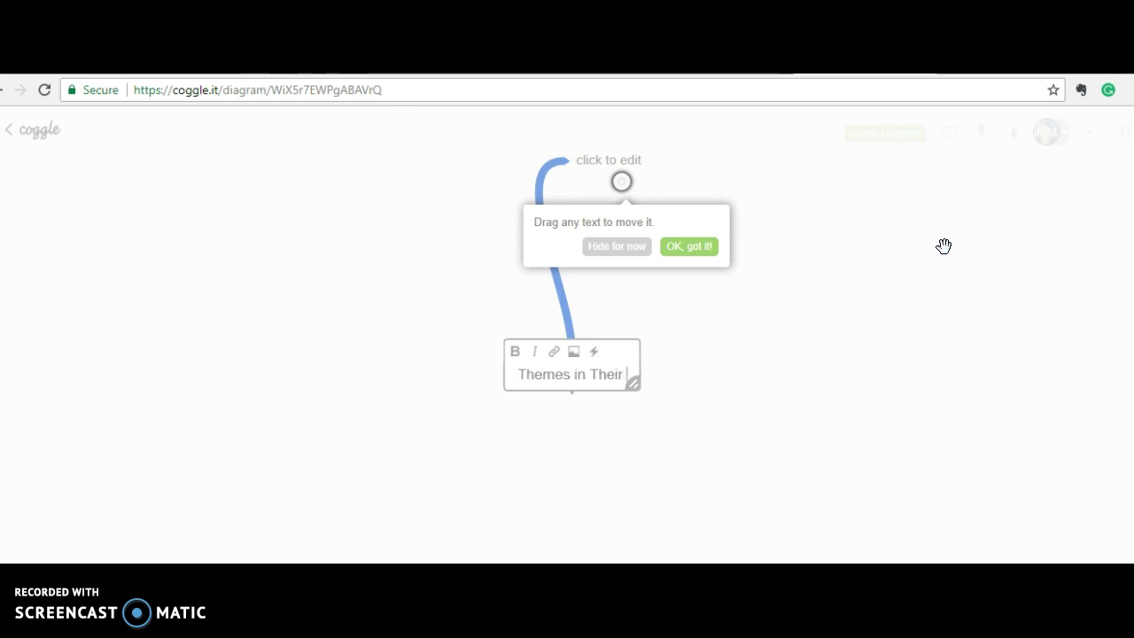
pyautogui.write(' Eyes Were Watching God')
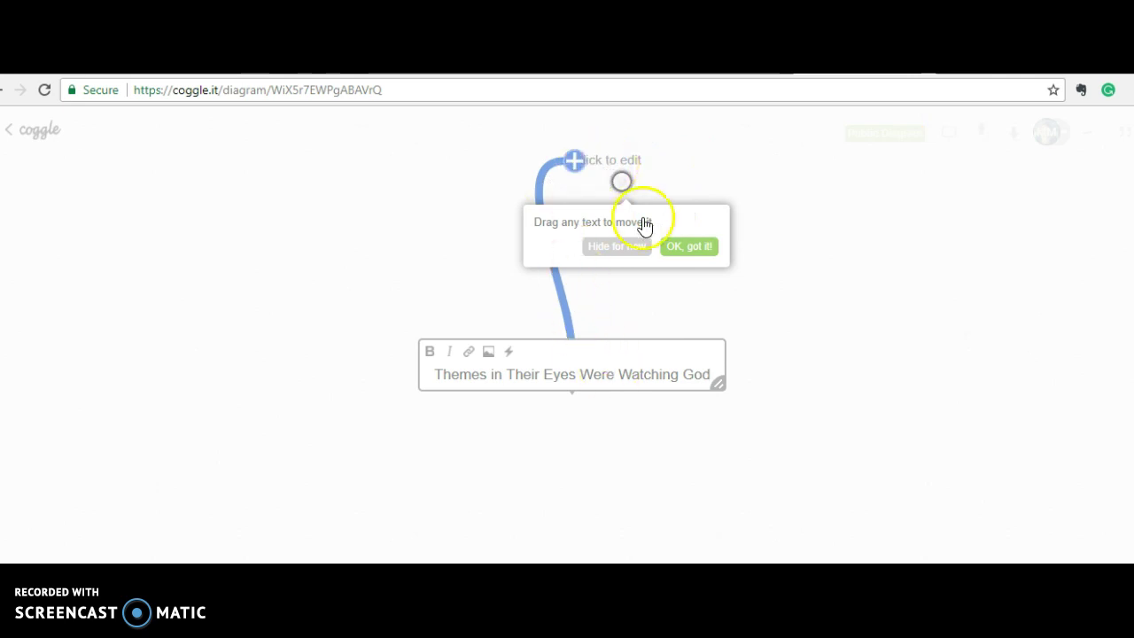
pyautogui.click(624, 250)
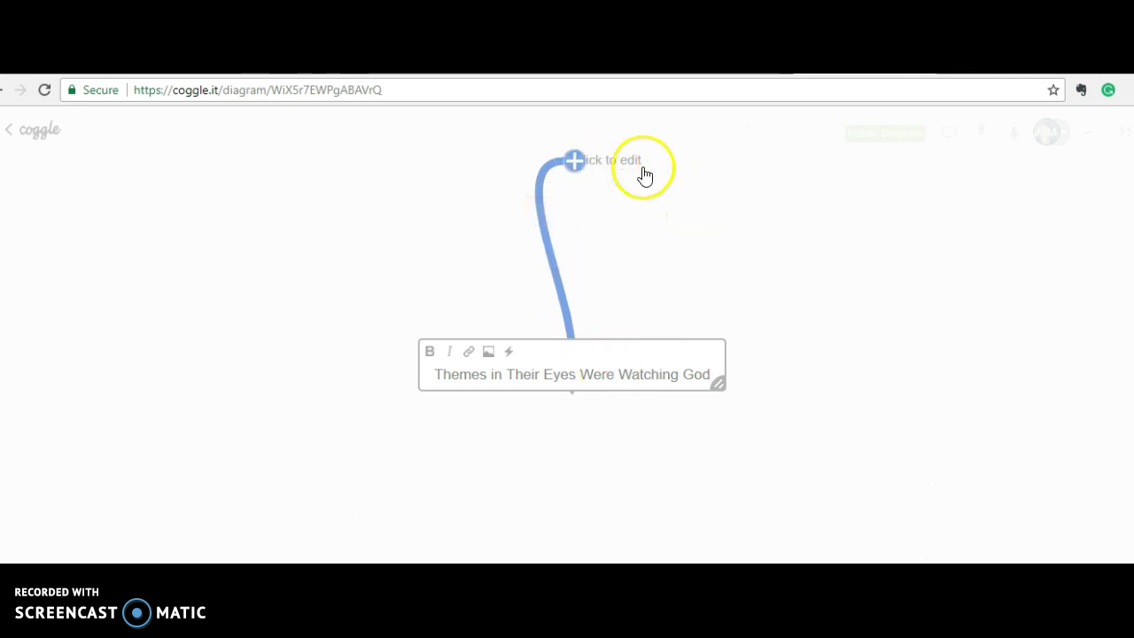
# Label the blank branch above the title "Coming of Age".
pyautogui.click(621, 157)
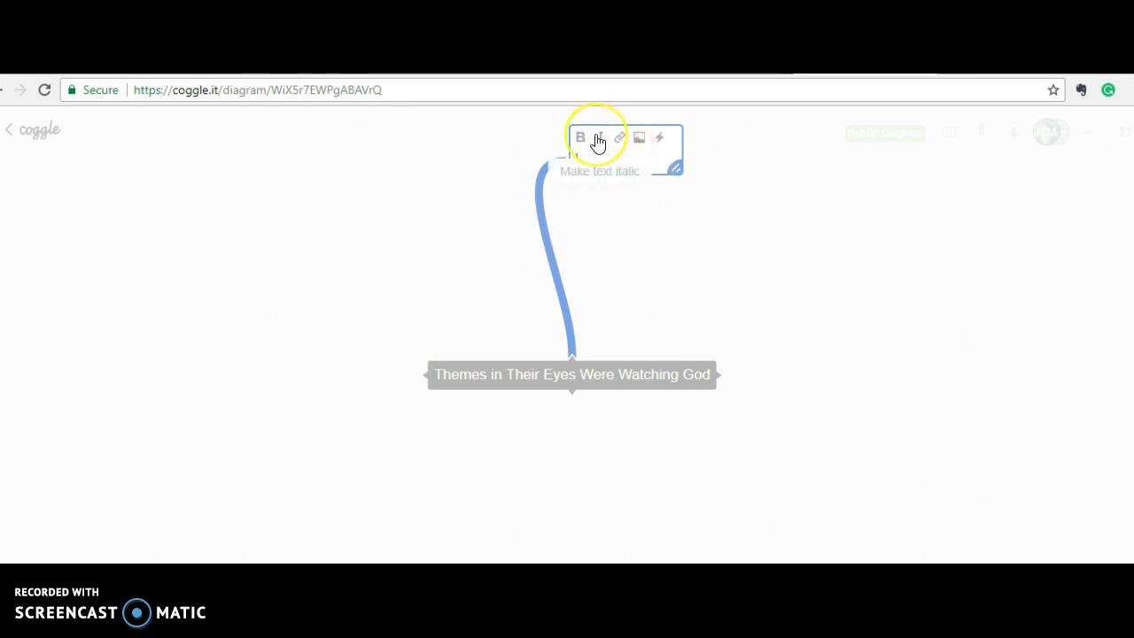
pyautogui.click(662, 142)
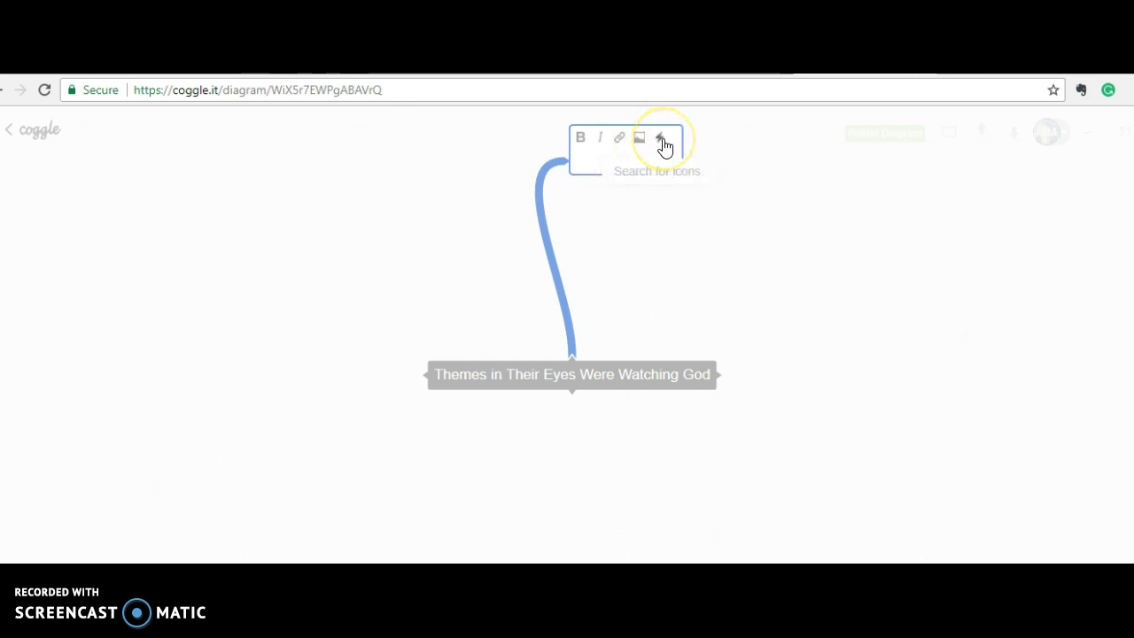
pyautogui.click(635, 154)
pyautogui.click(854, 174)
pyautogui.write('ming of Age')
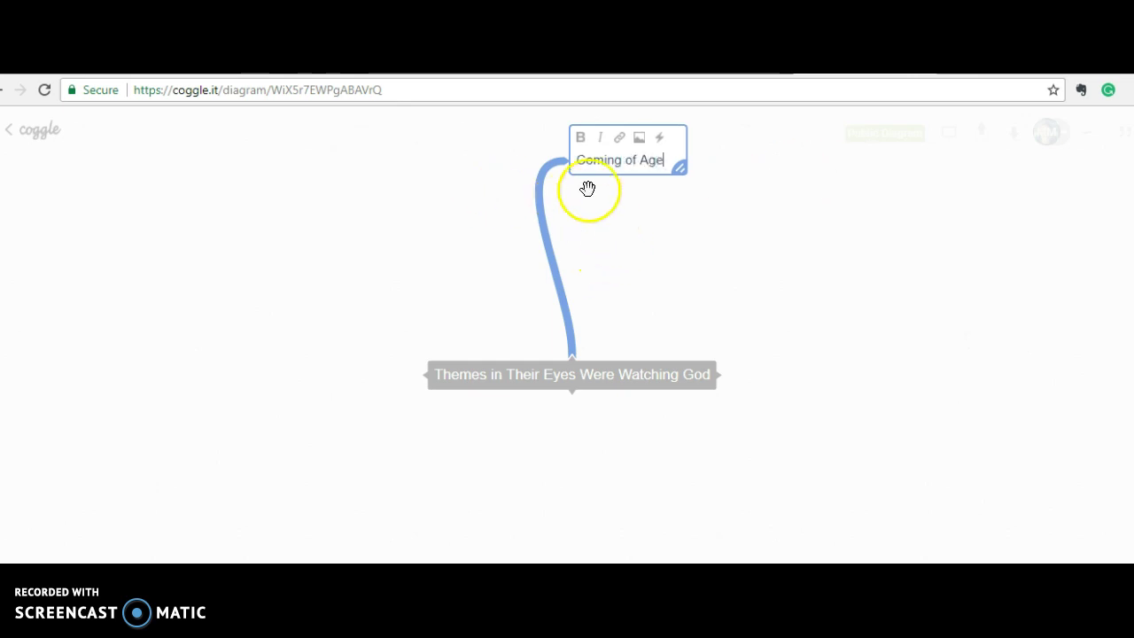
pyautogui.click(692, 151)
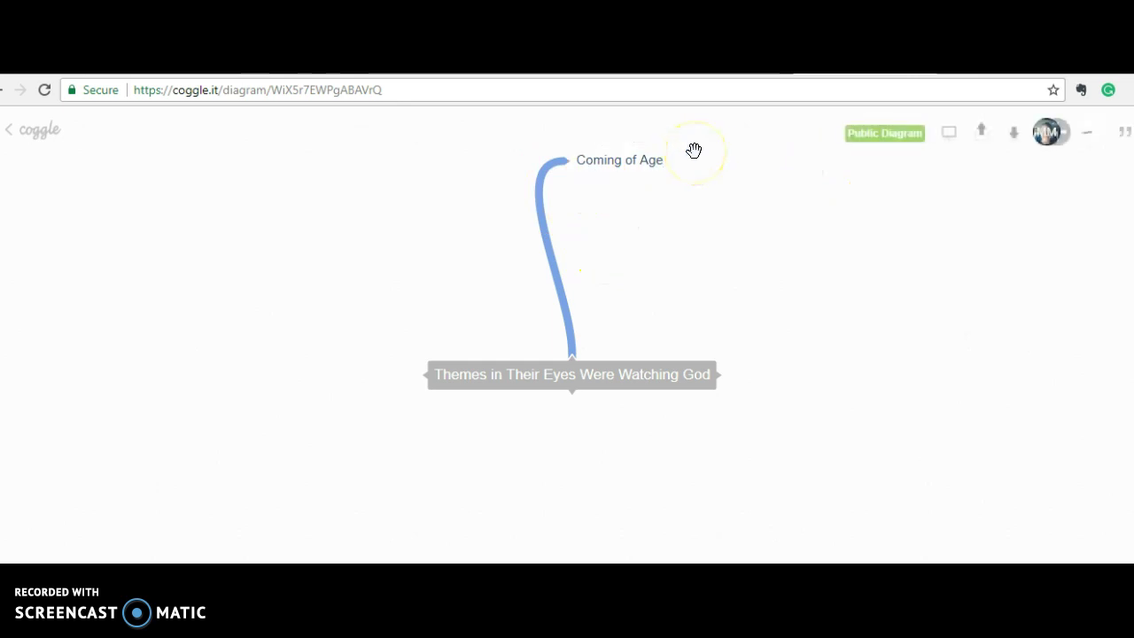
# Try to recolour the Coming of Age branch yellow from the outer colour ring, and dismiss the upgrade offer.
pyautogui.click(632, 163)
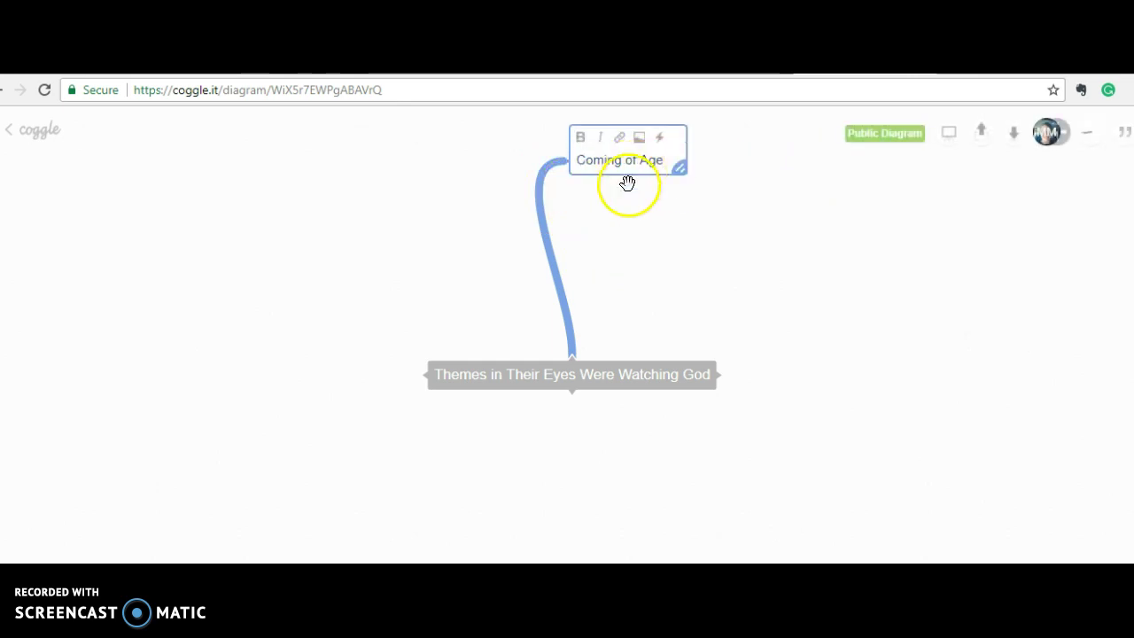
pyautogui.click(549, 175)
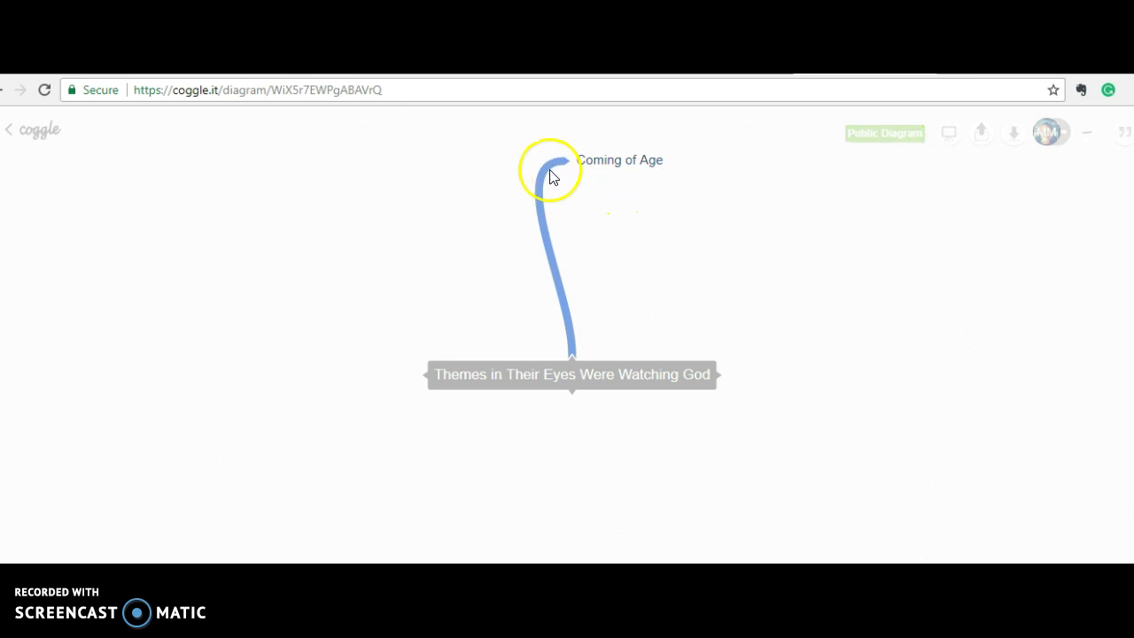
pyautogui.click(539, 215)
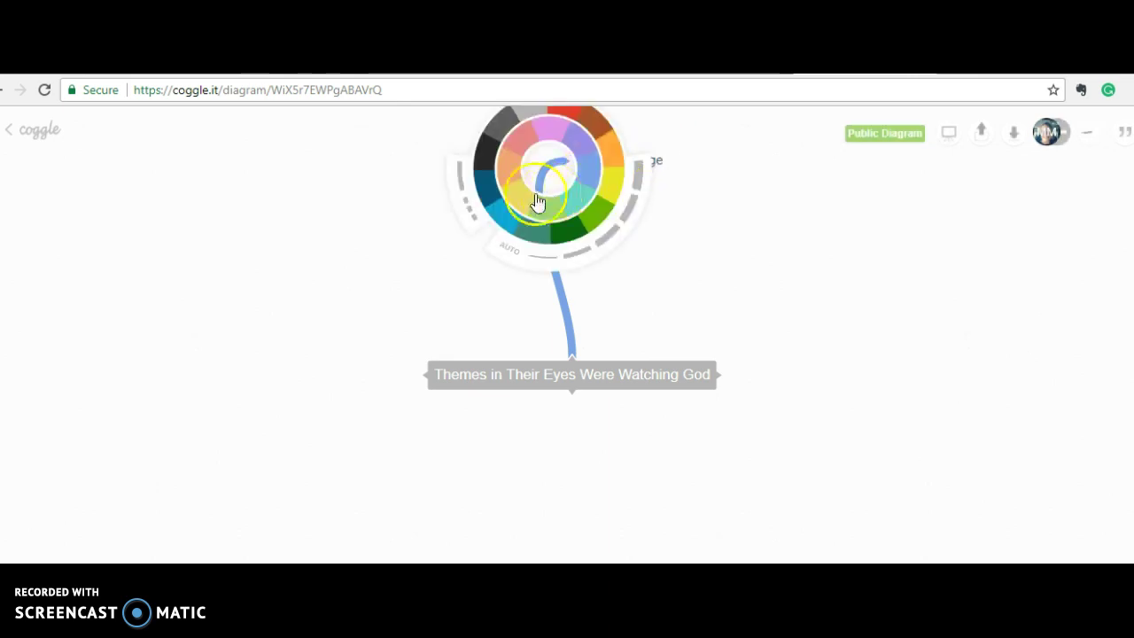
pyautogui.click(612, 181)
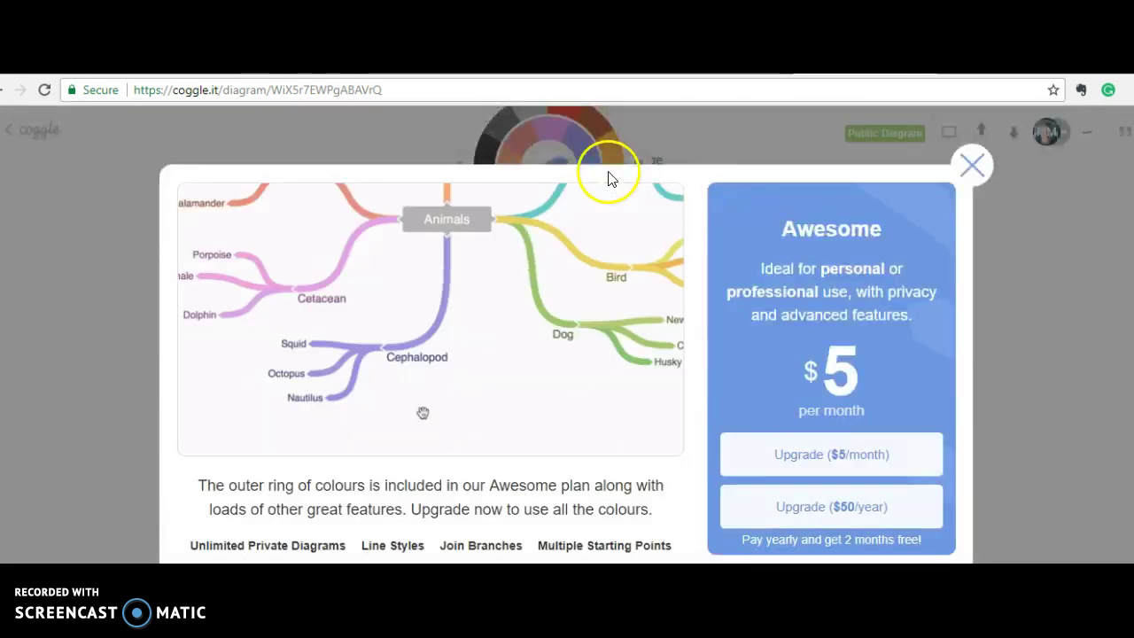
pyautogui.click(973, 161)
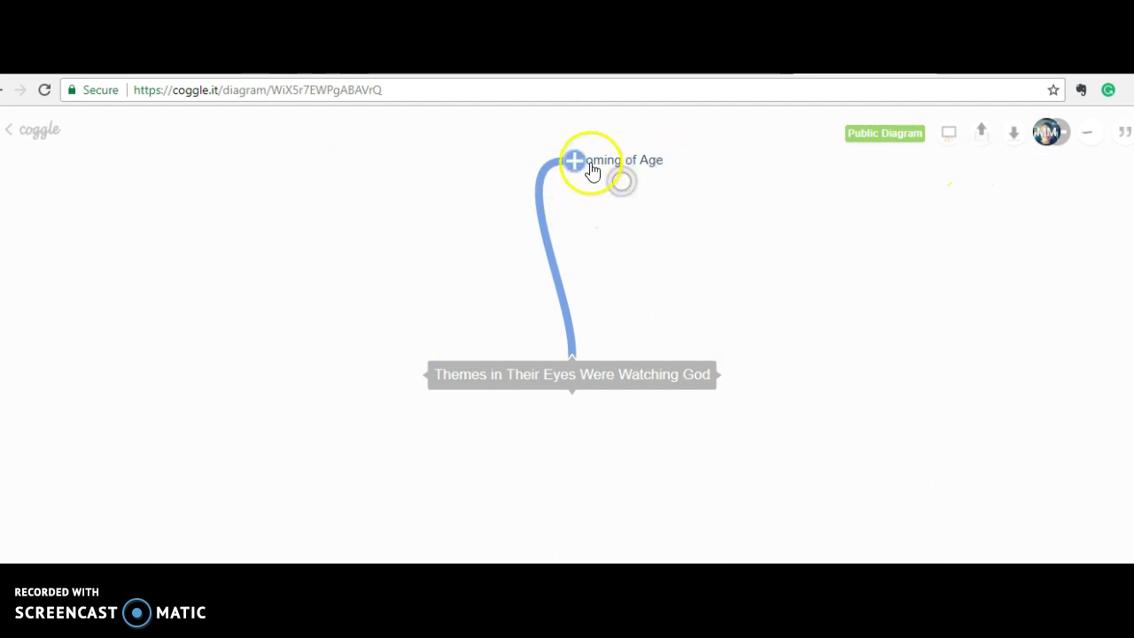
# Add an empty sub-branch to the Coming of Age branch.
pyautogui.click(614, 181)
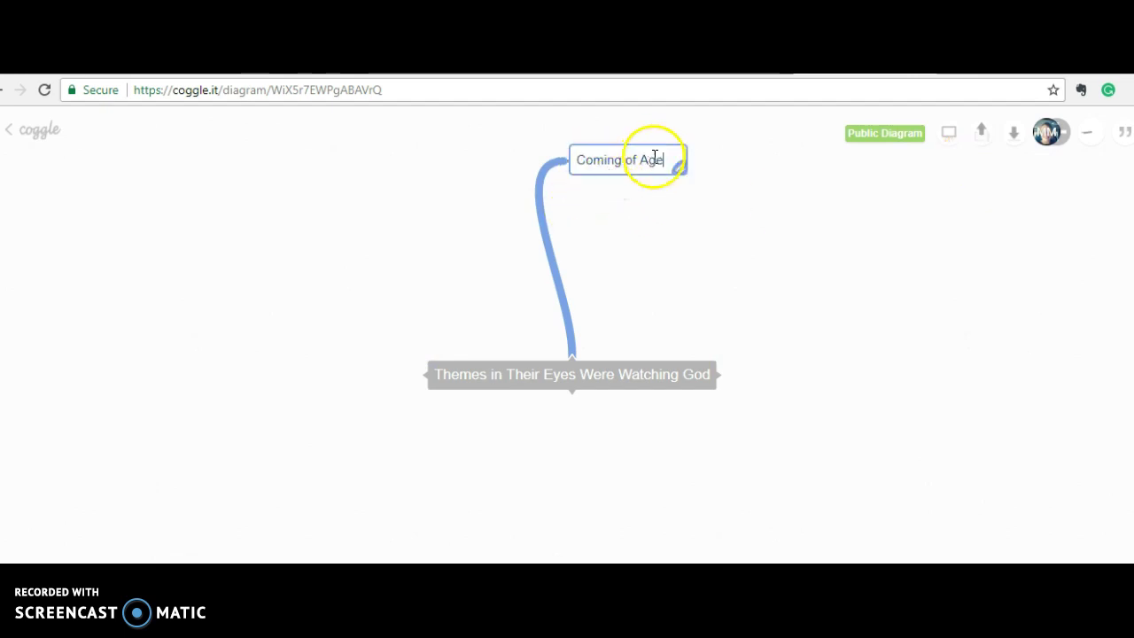
pyautogui.click(566, 165)
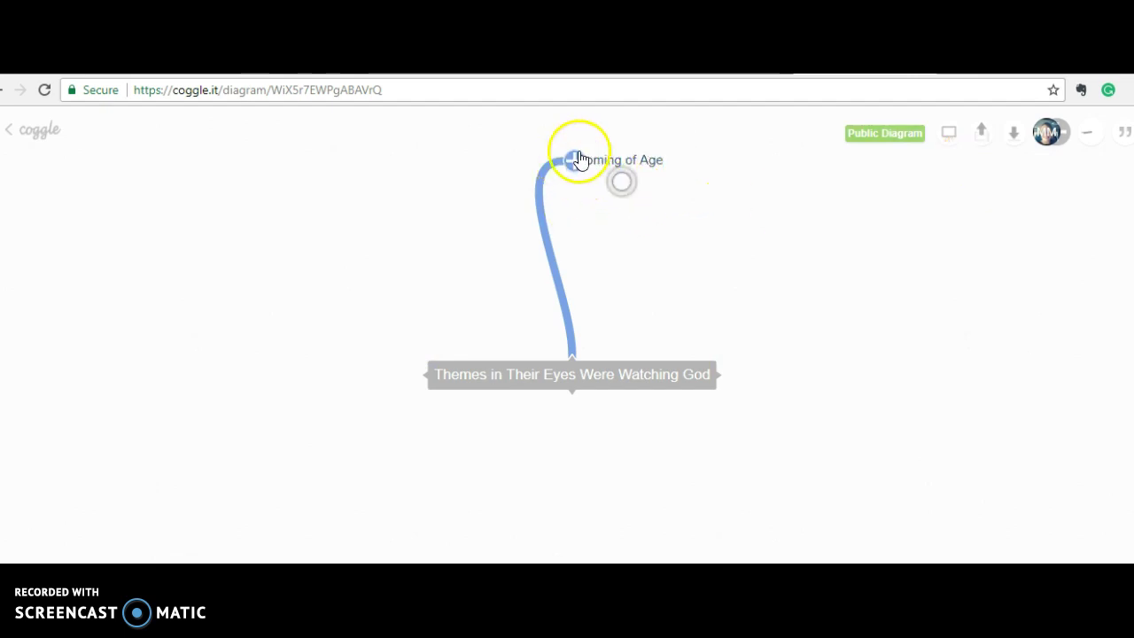
pyautogui.click(572, 160)
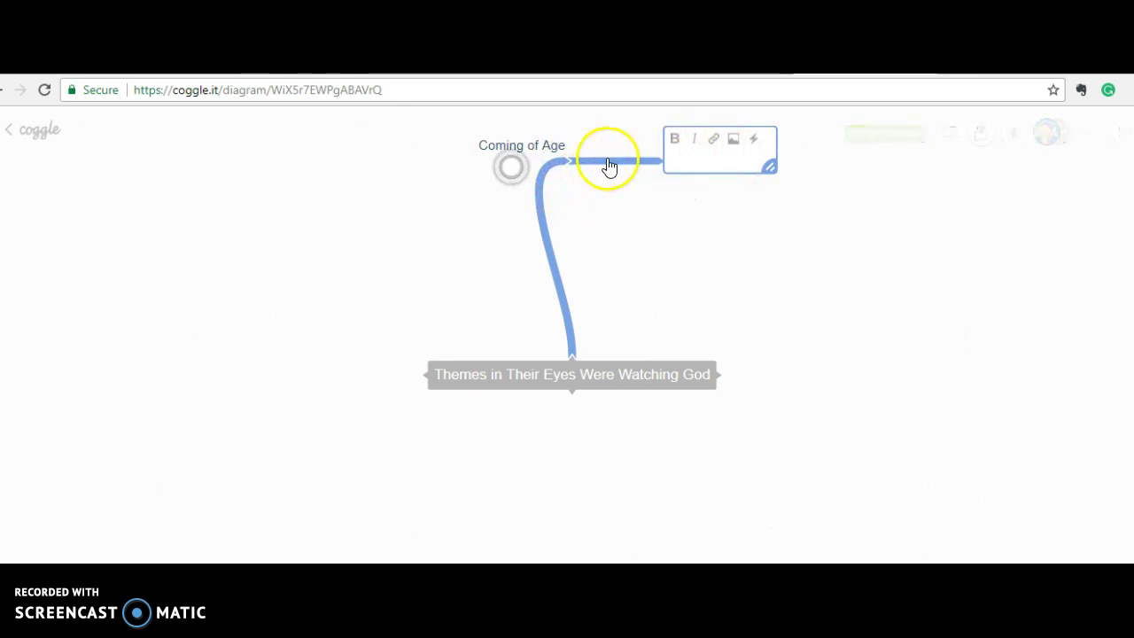
# Open the new sub-branch's options and examine its style, copy, delete and transplant commands.
pyautogui.click(608, 165)
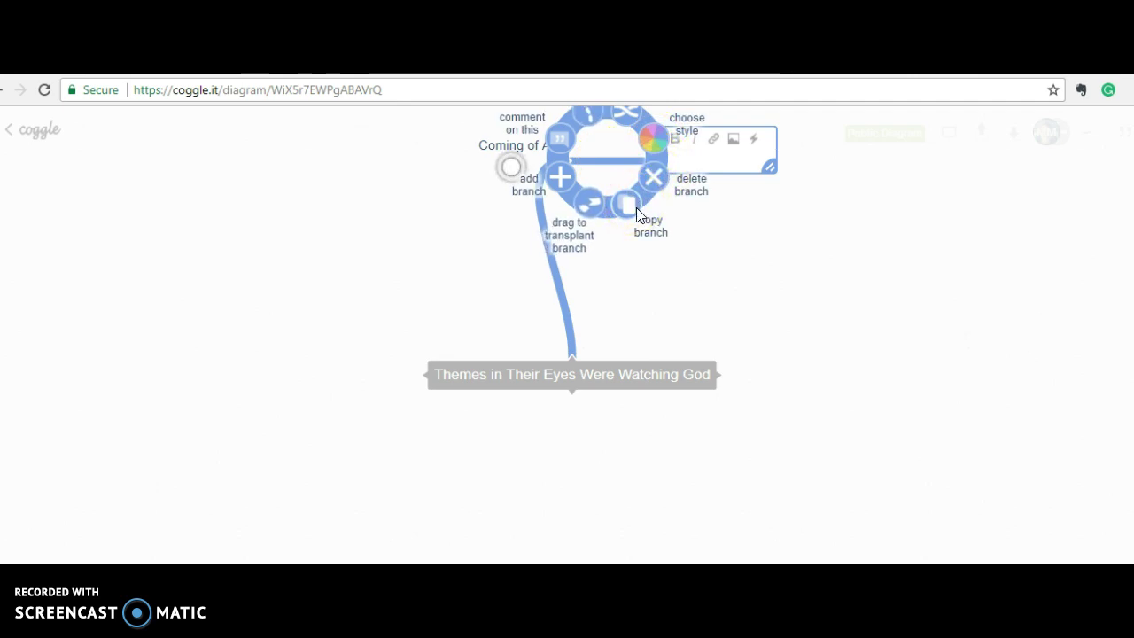
pyautogui.click(591, 203)
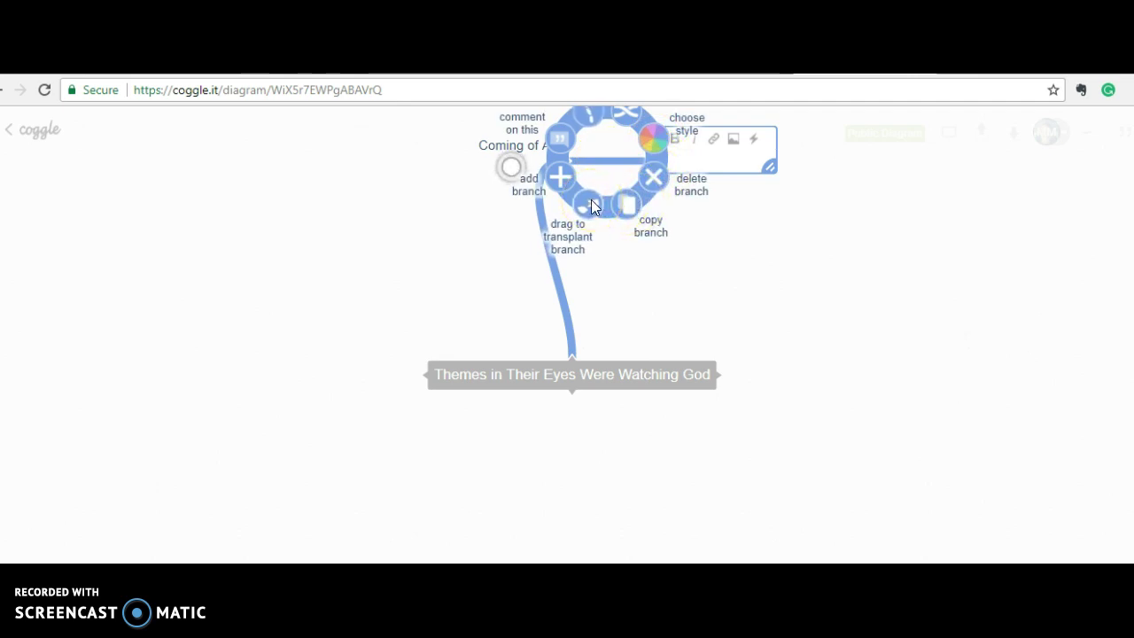
pyautogui.click(568, 157)
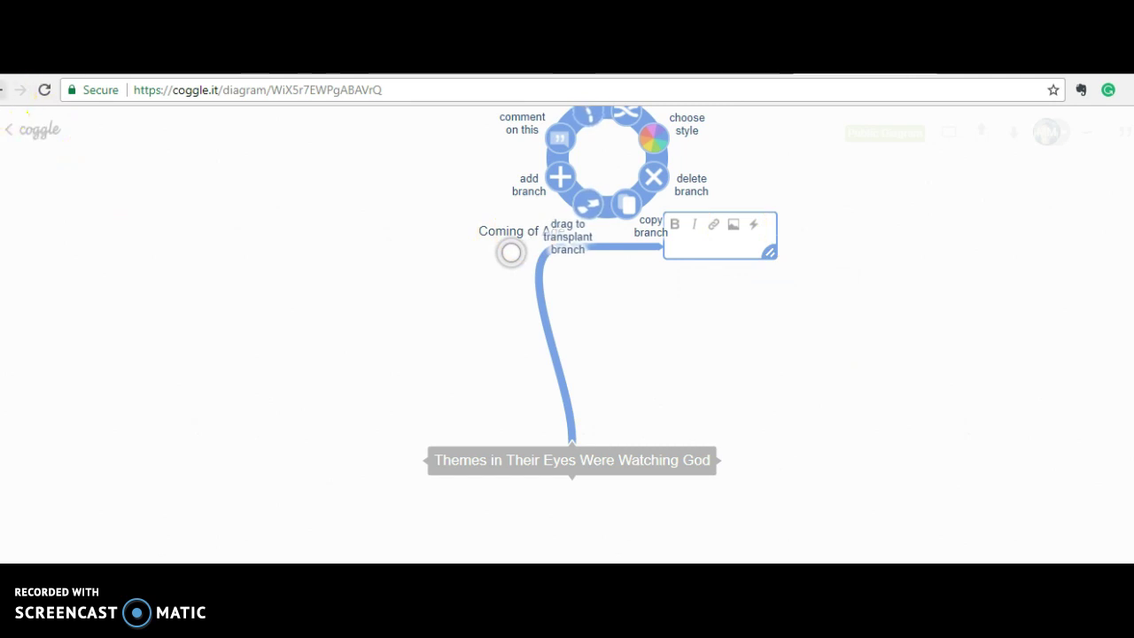
# Return to the diagram overview and view the diagrams shared with the account.
pyautogui.click(6, 89)
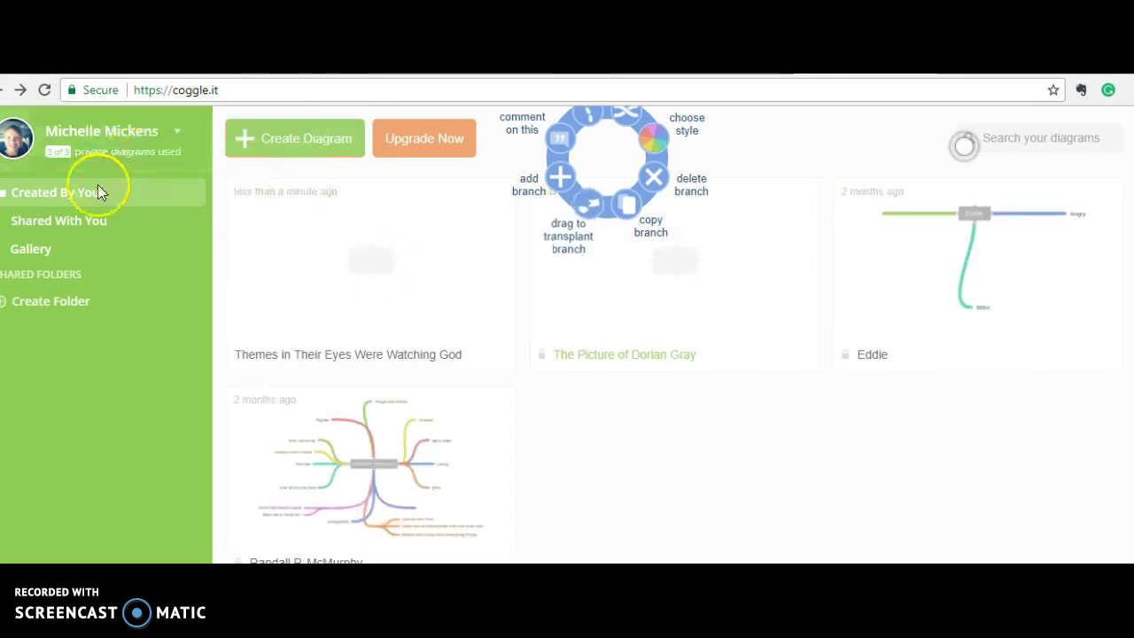
pyautogui.click(95, 228)
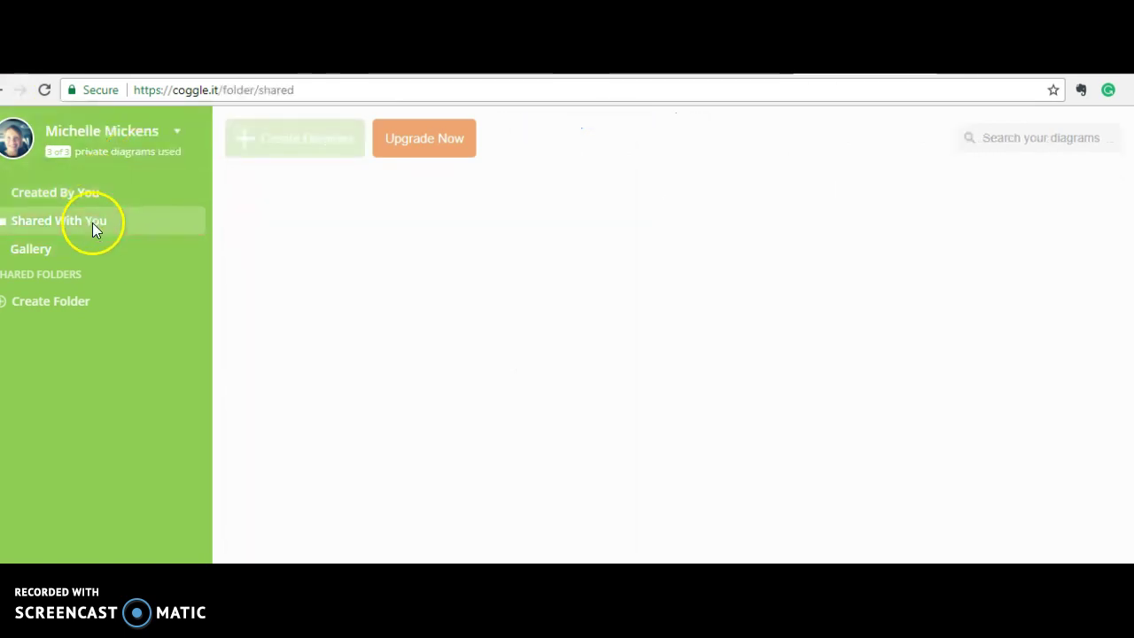
# Open the shared diagram "Logan and Janie's relationship", examine its branches and collaborators, and return to the shared diagrams.
pyautogui.scroll(-1, 805, 416)
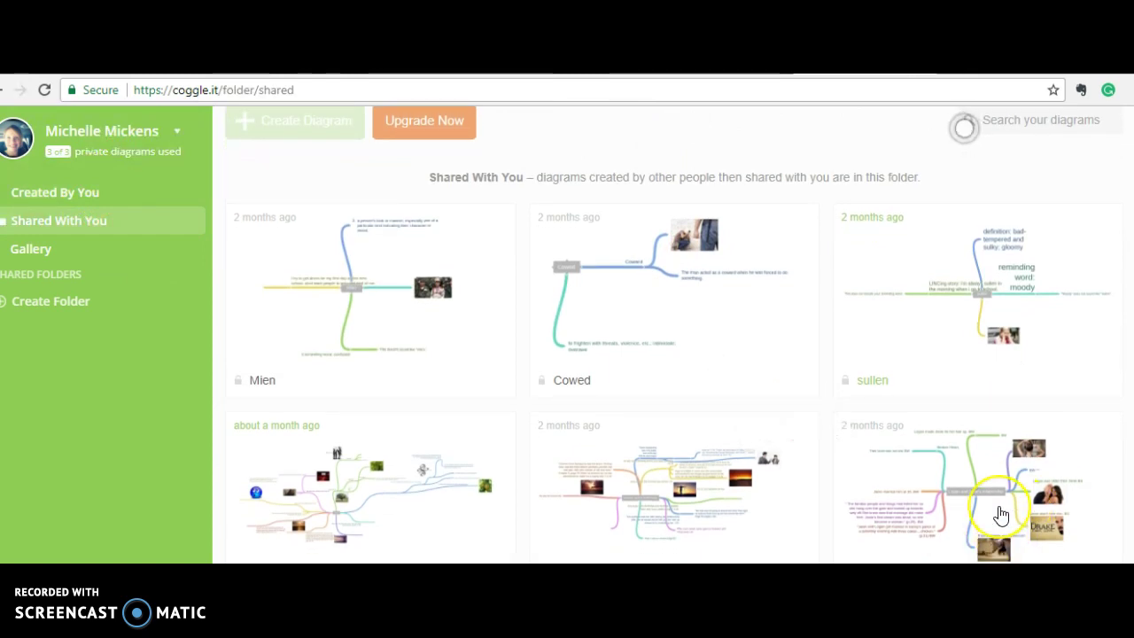
pyautogui.click(1001, 516)
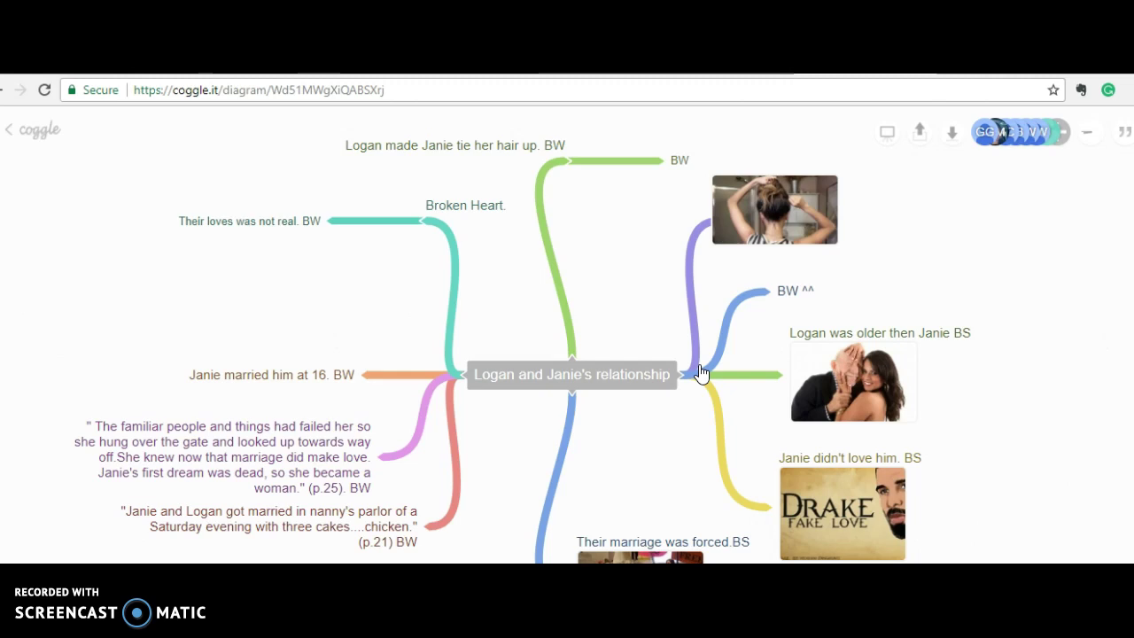
pyautogui.moveTo(1046, 137)
pyautogui.click(3, 90)
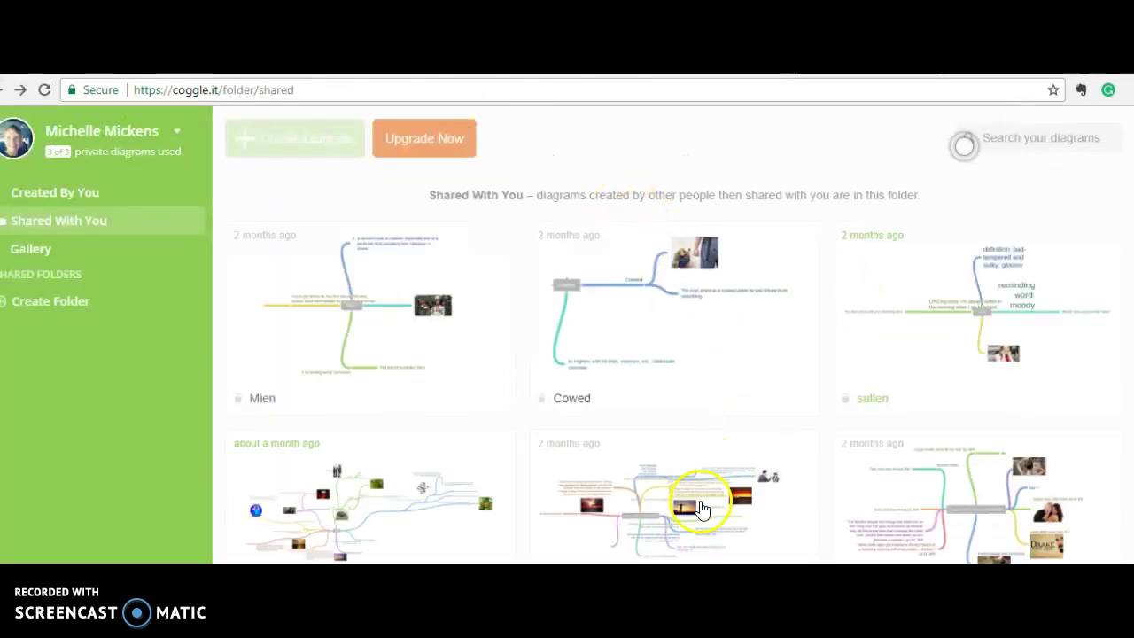
# Open the shared diagram "Joe and Janie's relationship", download it as a PDF, and return from the PDF to the diagram.
pyautogui.click(700, 509)
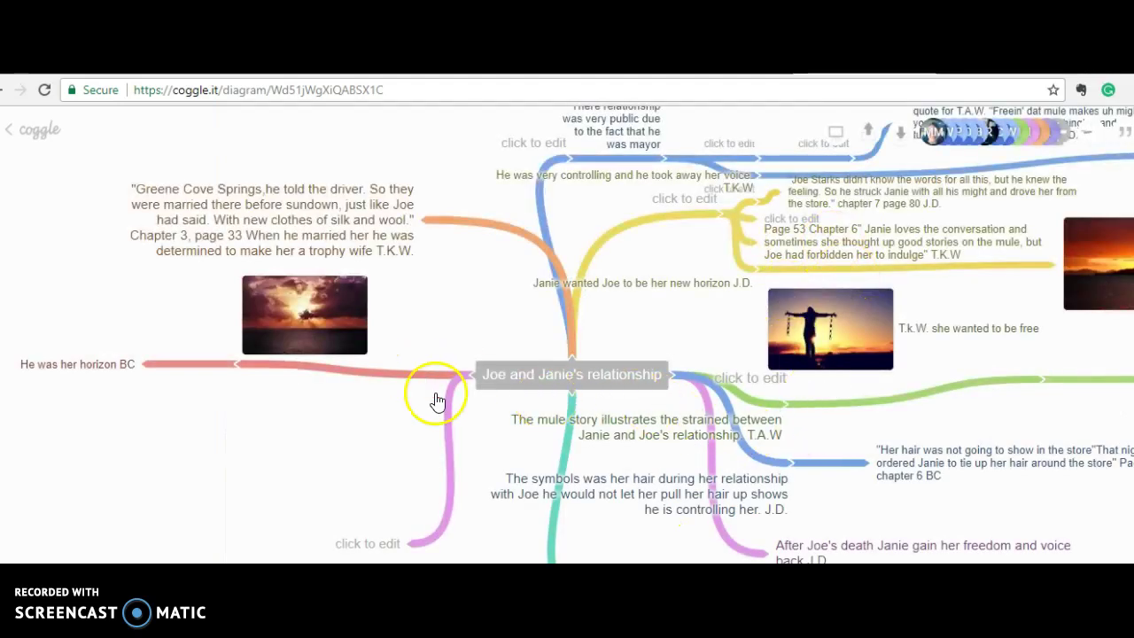
pyautogui.moveTo(514, 379)
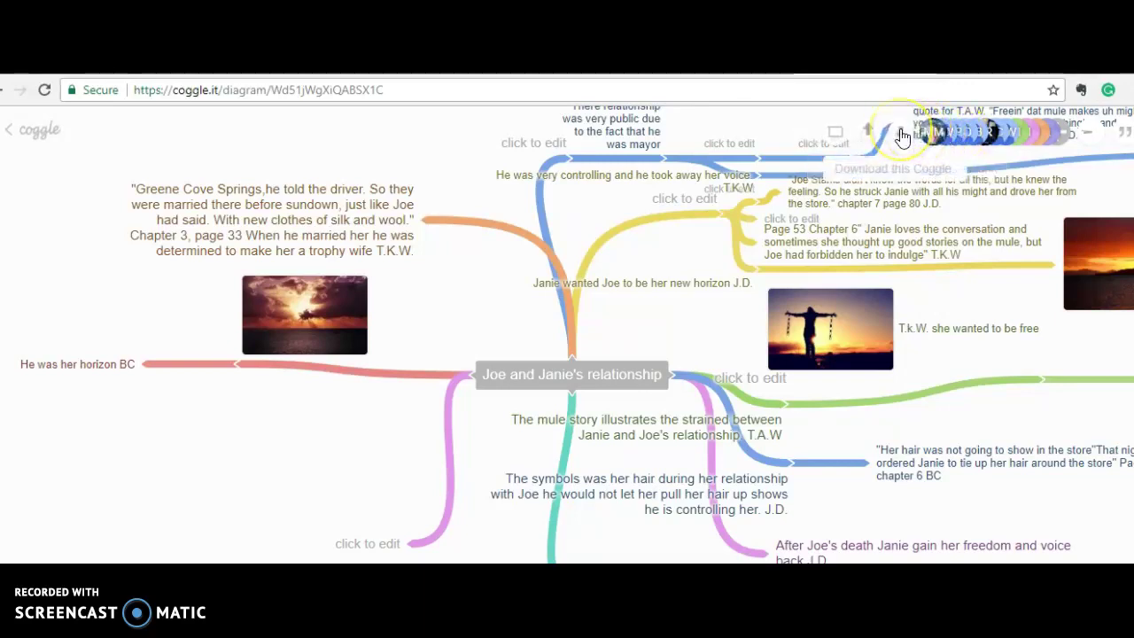
pyautogui.click(901, 135)
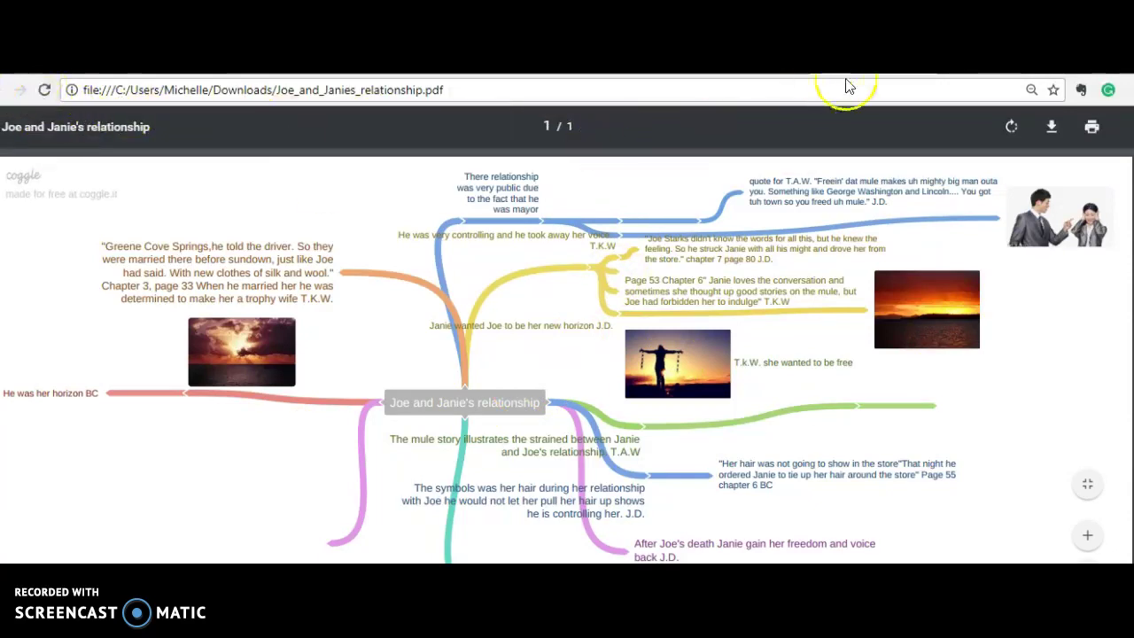
pyautogui.hotkey('ctrl', 'shift', 'Tab')
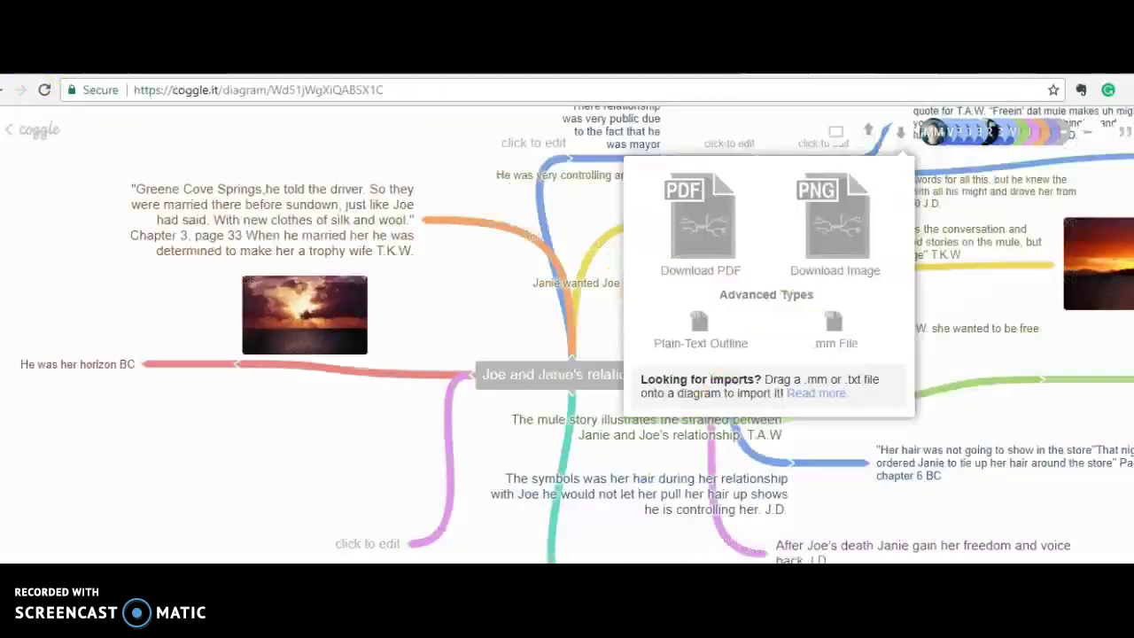
# Dismiss the download options and look over the lower branches of the Joe and Janie's relationship diagram.
pyautogui.click(349, 448)
pyautogui.moveTo(976, 296); pyautogui.dragTo(853, 245)
pyautogui.click(842, 235)
pyautogui.click(764, 343)
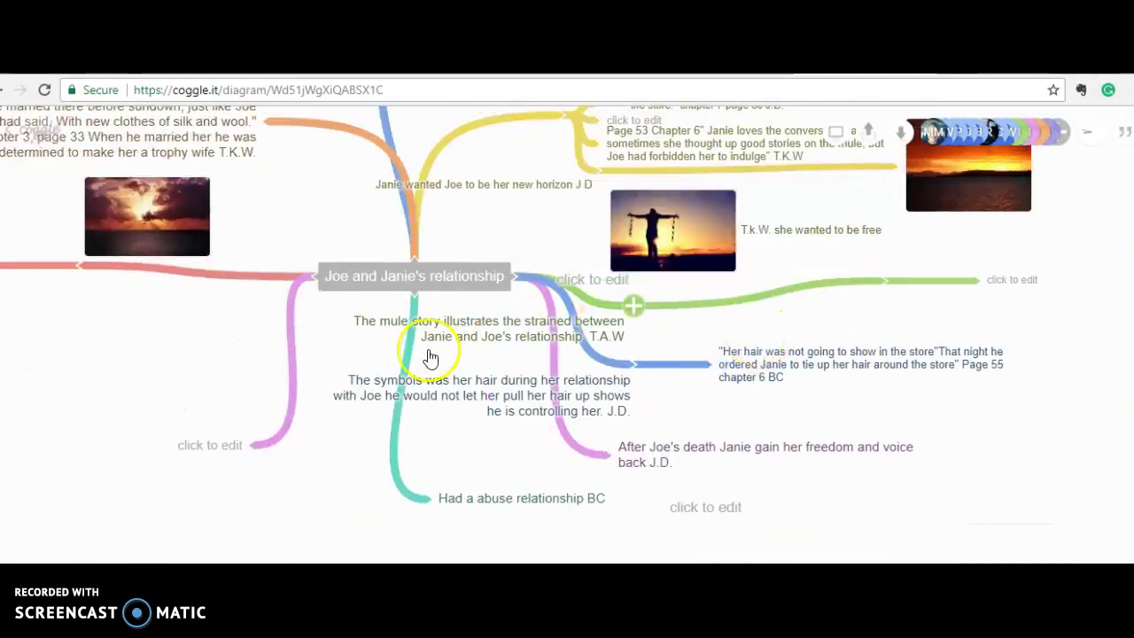
pyautogui.moveTo(190, 334); pyautogui.dragTo(280, 396)
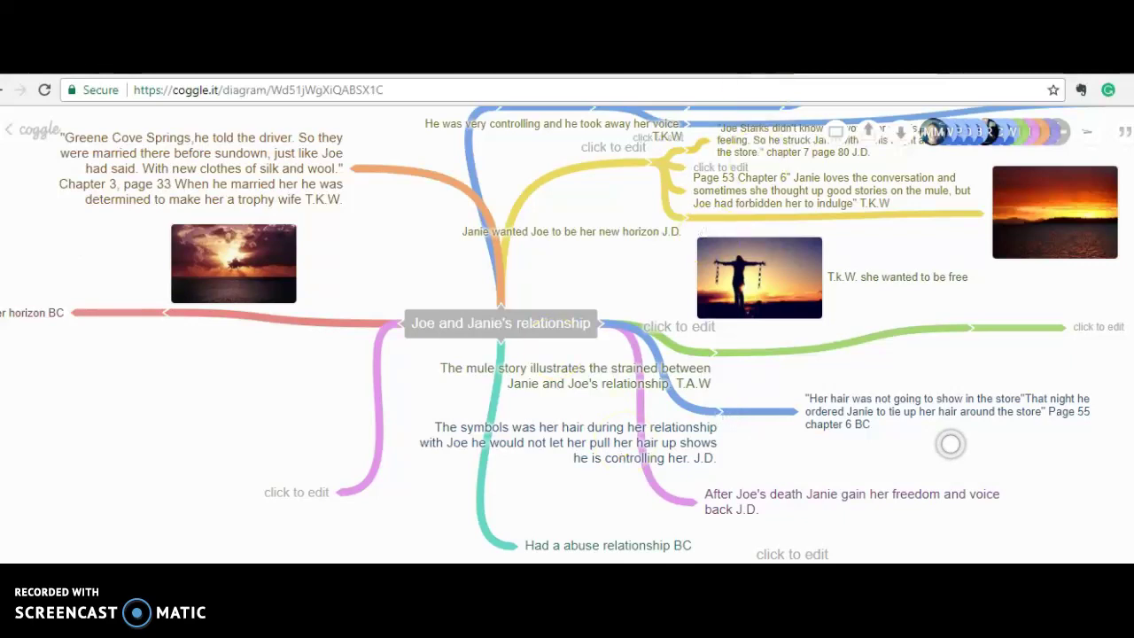
# Open the diagram's messages and examine the comment command among the options of the empty pink branch.
pyautogui.click(1125, 133)
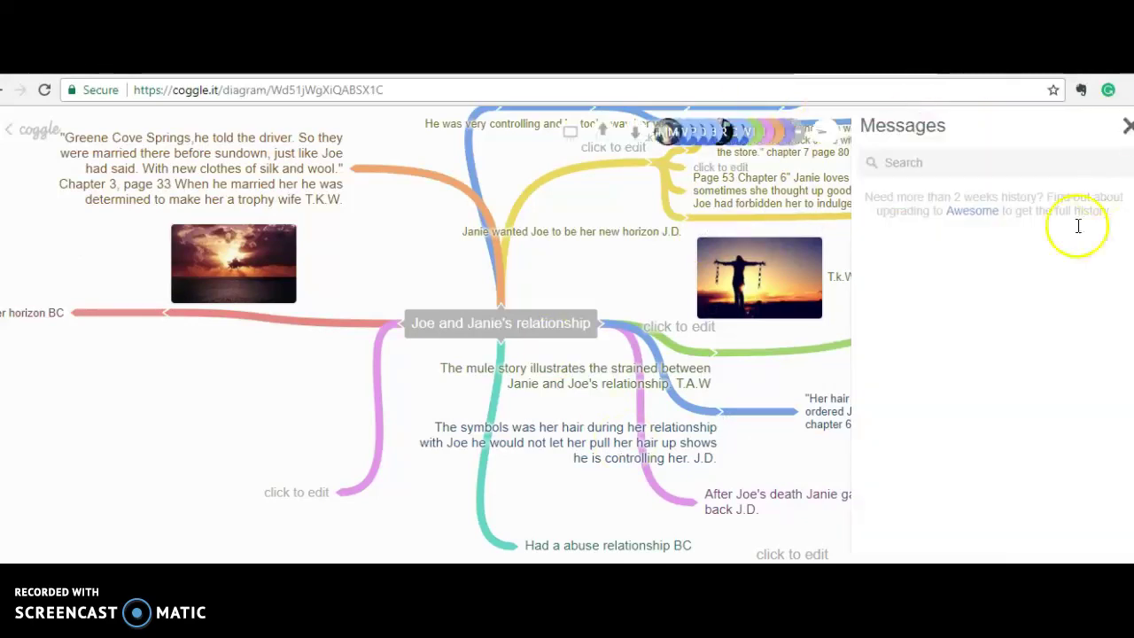
pyautogui.click(908, 171)
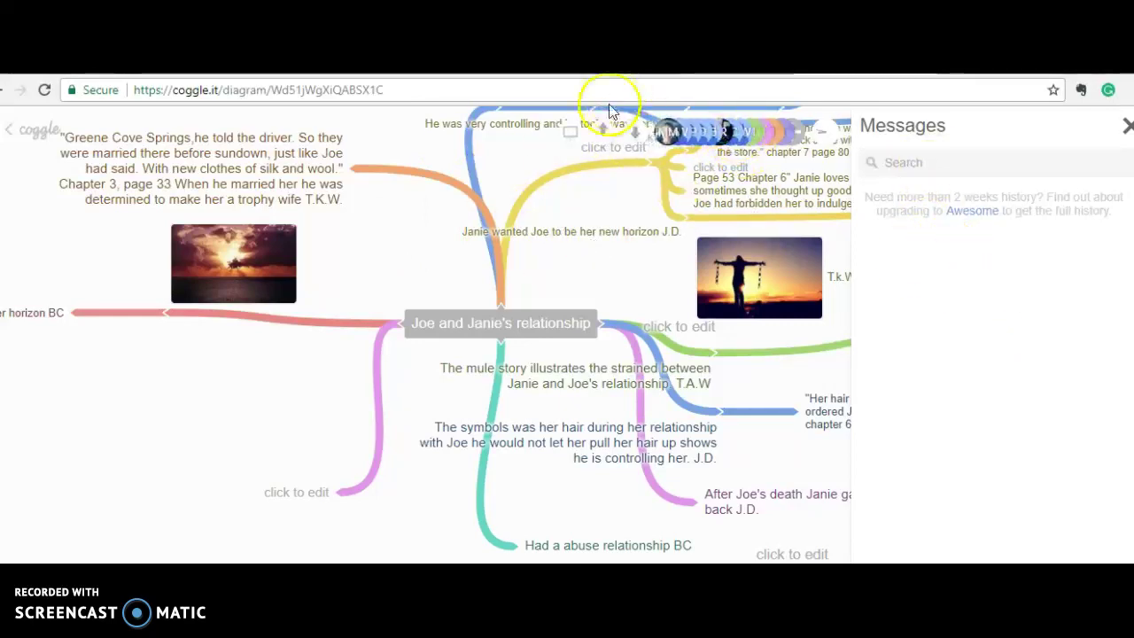
pyautogui.rightClick(384, 430)
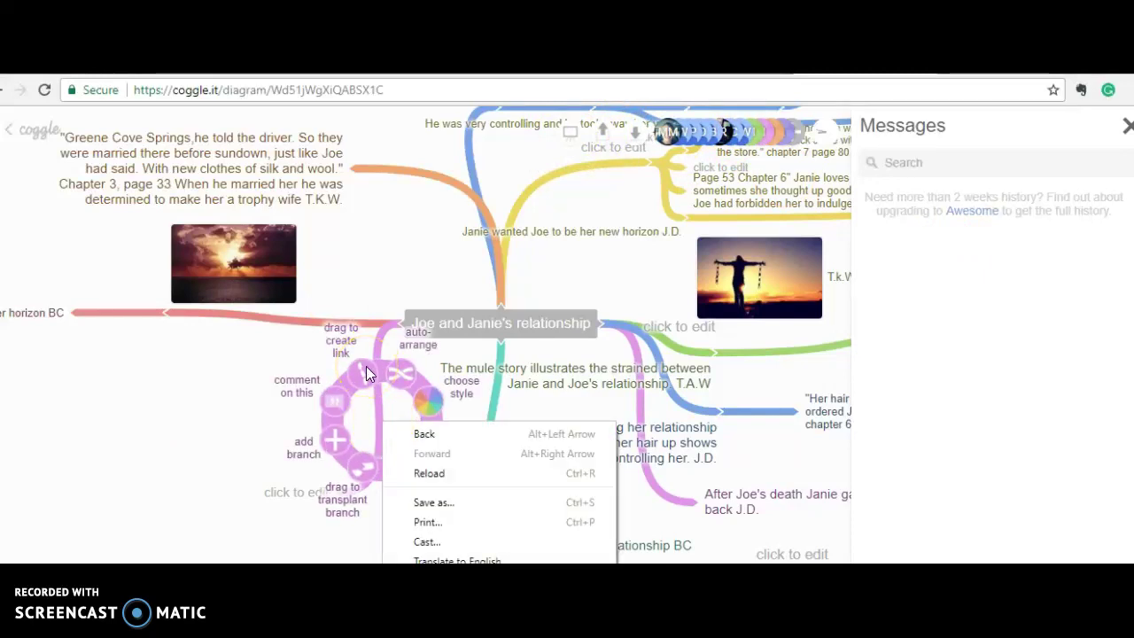
pyautogui.click(332, 400)
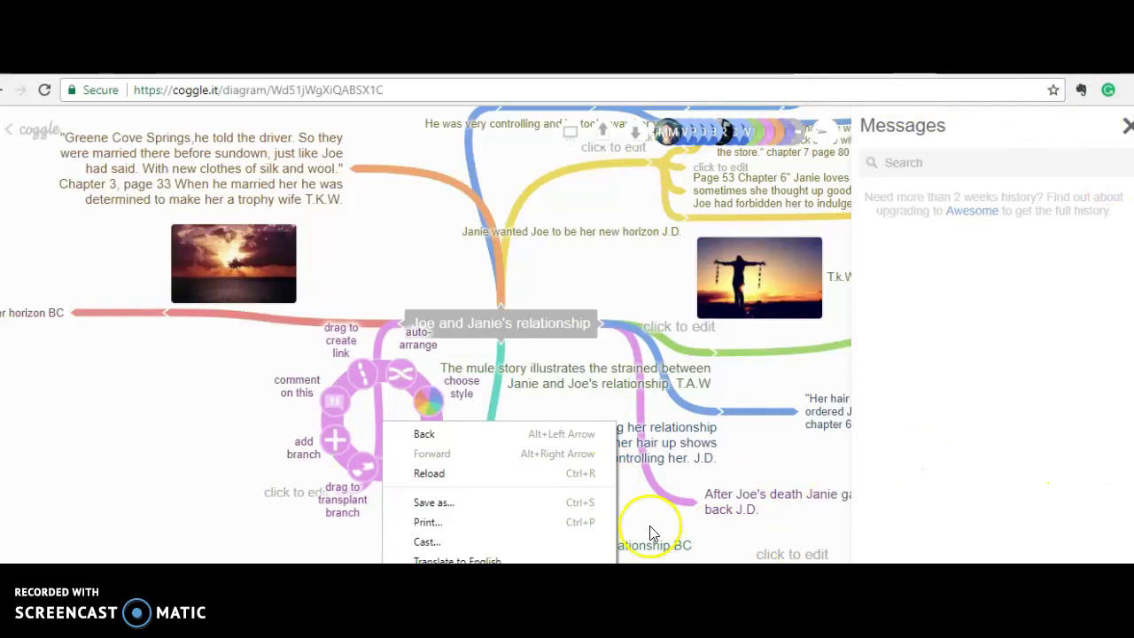
pyautogui.click(984, 481)
pyautogui.moveTo(563, 405); pyautogui.dragTo(567, 387)
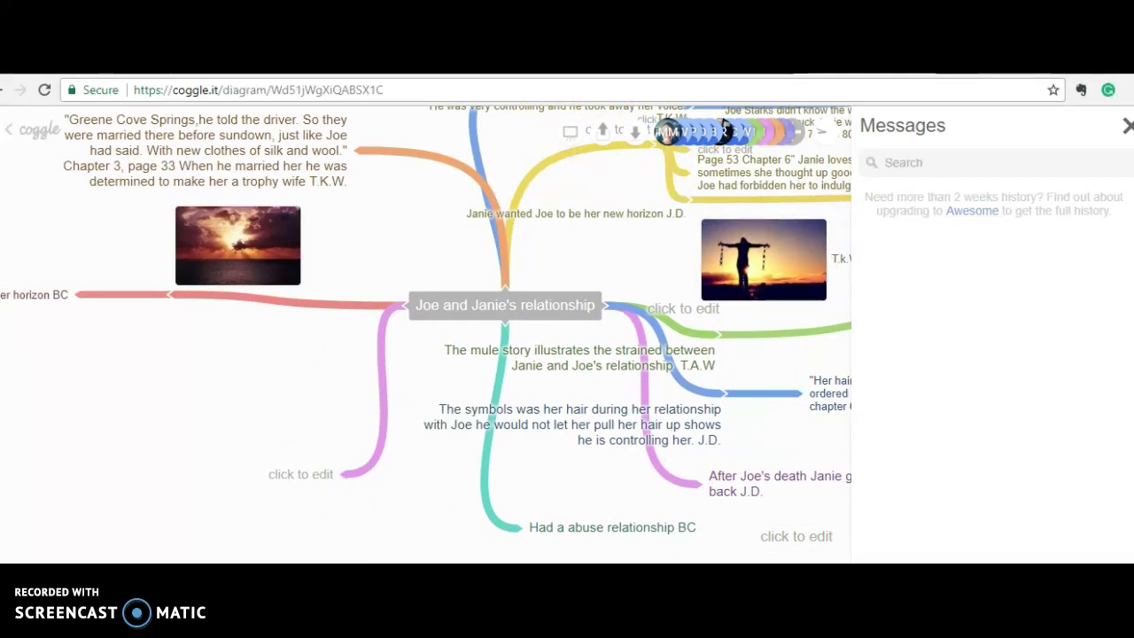
# Open the help on shortcuts and formatting to examine it, and close both the messages and the help.
pyautogui.click(821, 562)
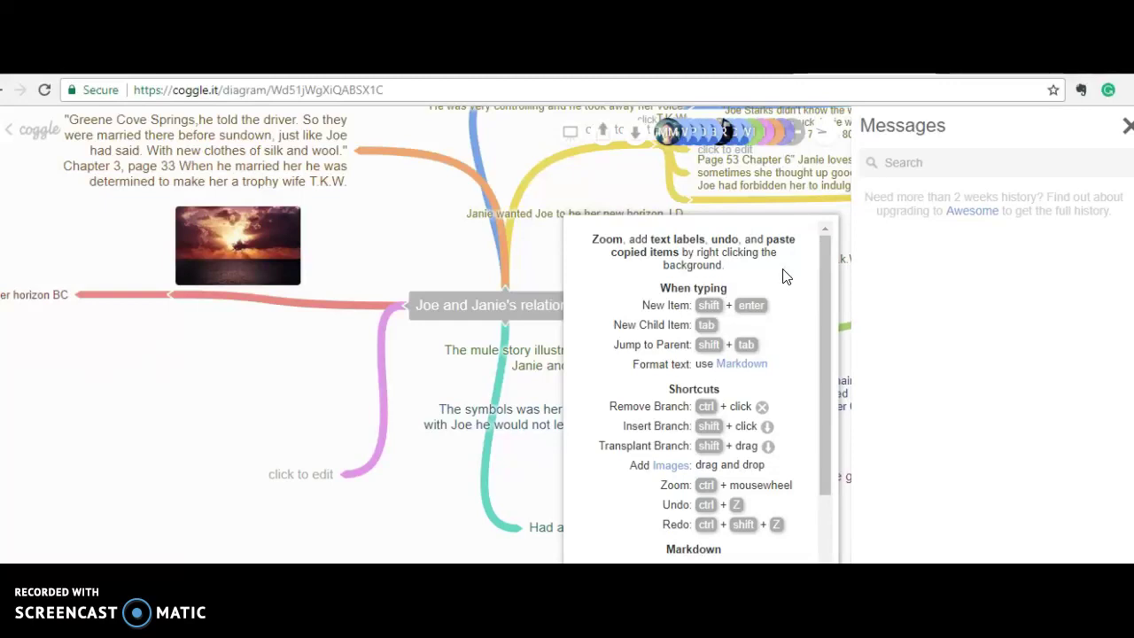
pyautogui.click(1127, 127)
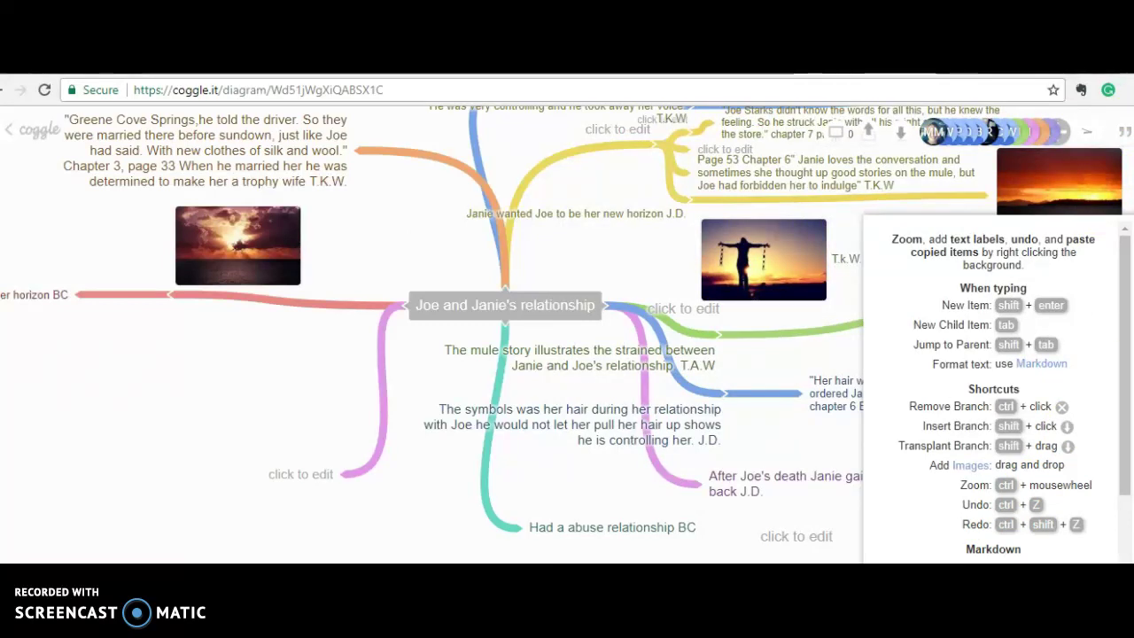
pyautogui.click(1109, 562)
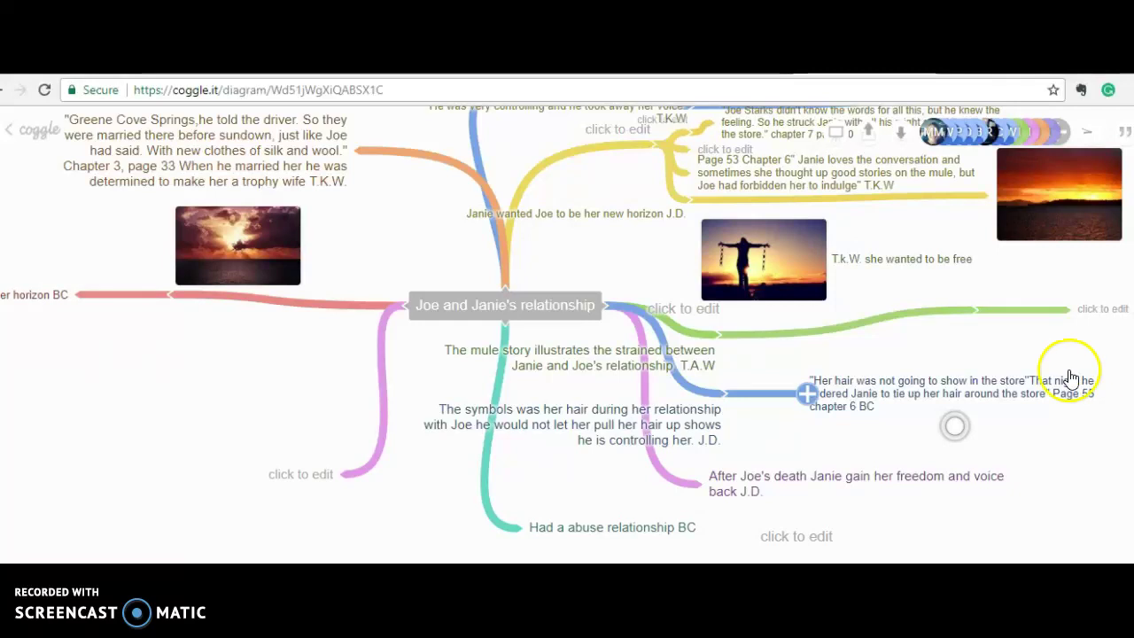
pyautogui.click(1069, 445)
pyautogui.moveTo(929, 494)
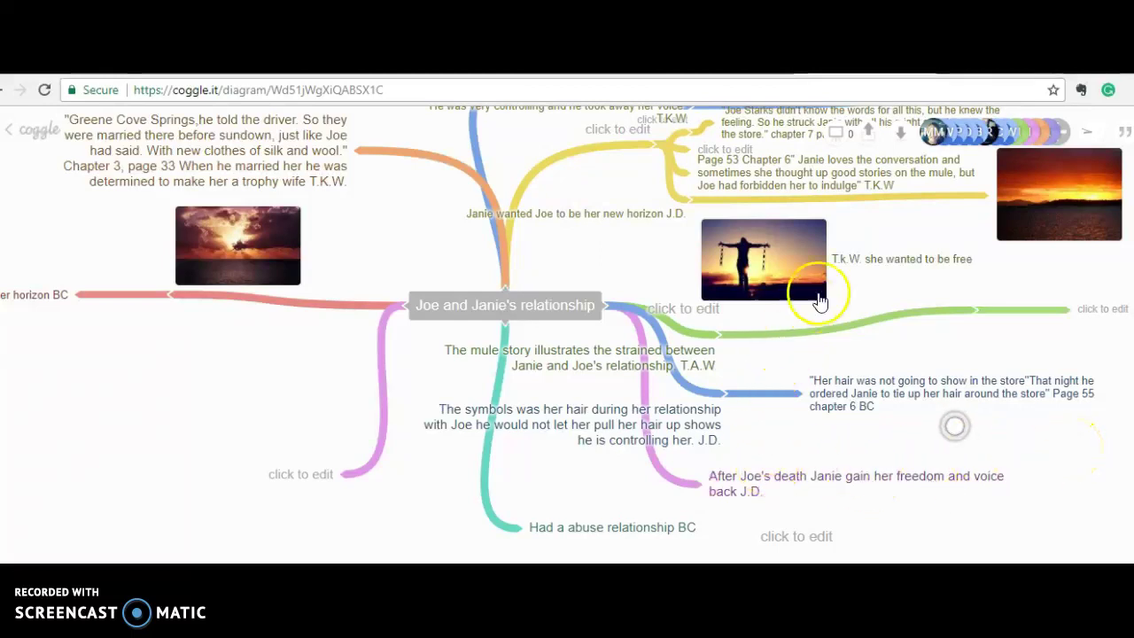